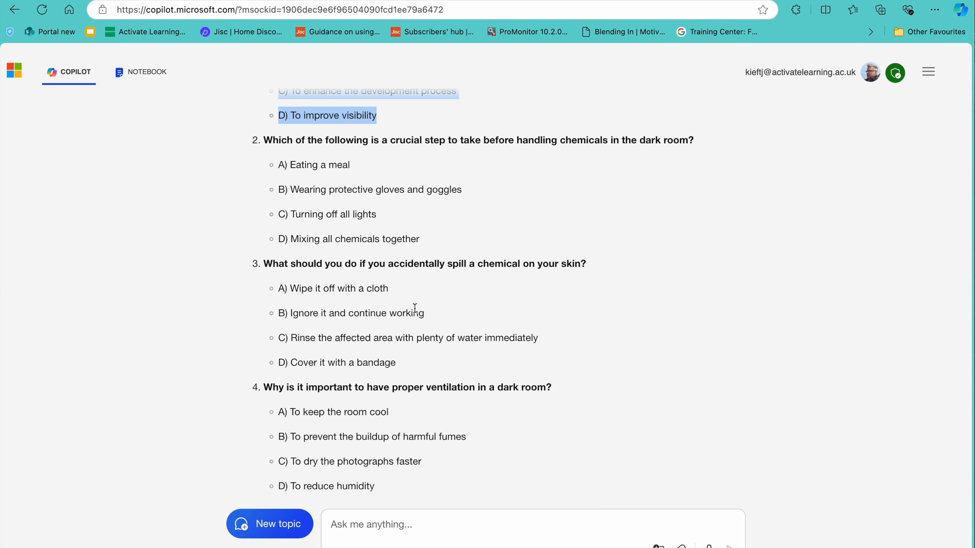
# Export Copilot's answer with the dark room questions as a PDF named "quiz", saved to the Desktop
pyautogui.scroll(3, 415, 308)
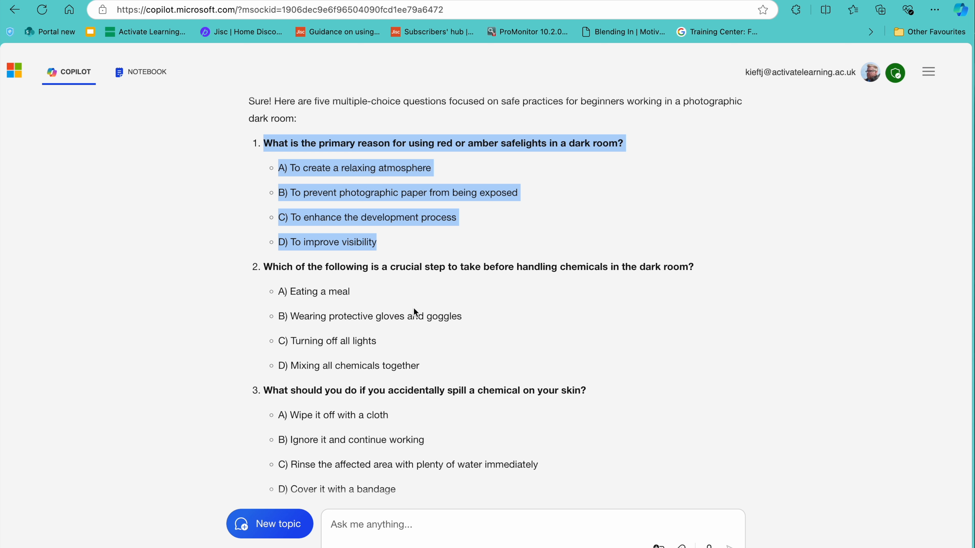
pyautogui.scroll(2, 380, 304)
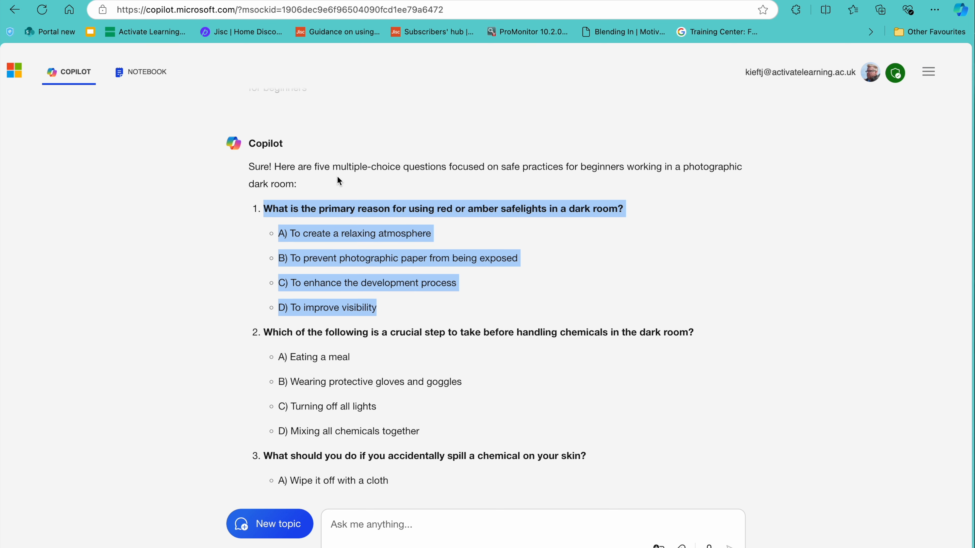
pyautogui.scroll(1, 334, 177)
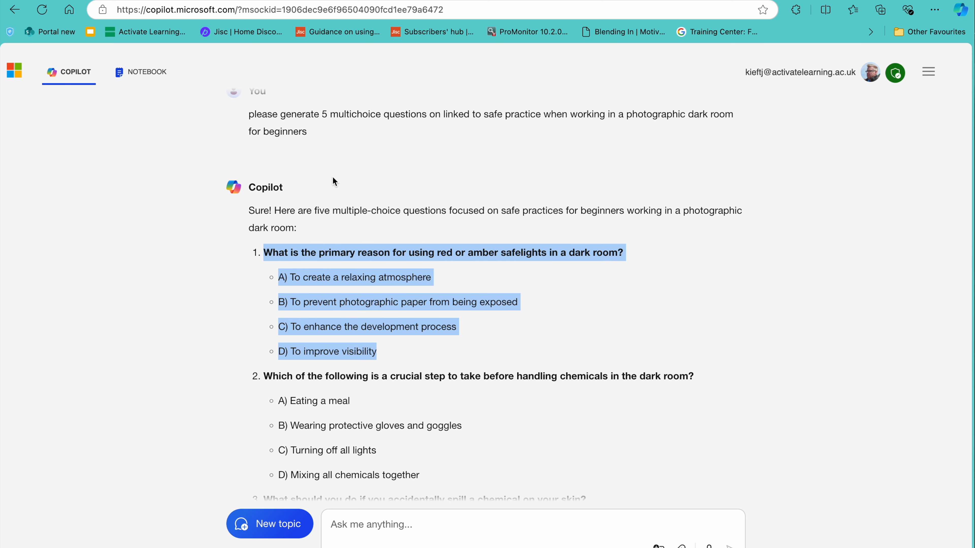
pyautogui.scroll(-1, 391, 222)
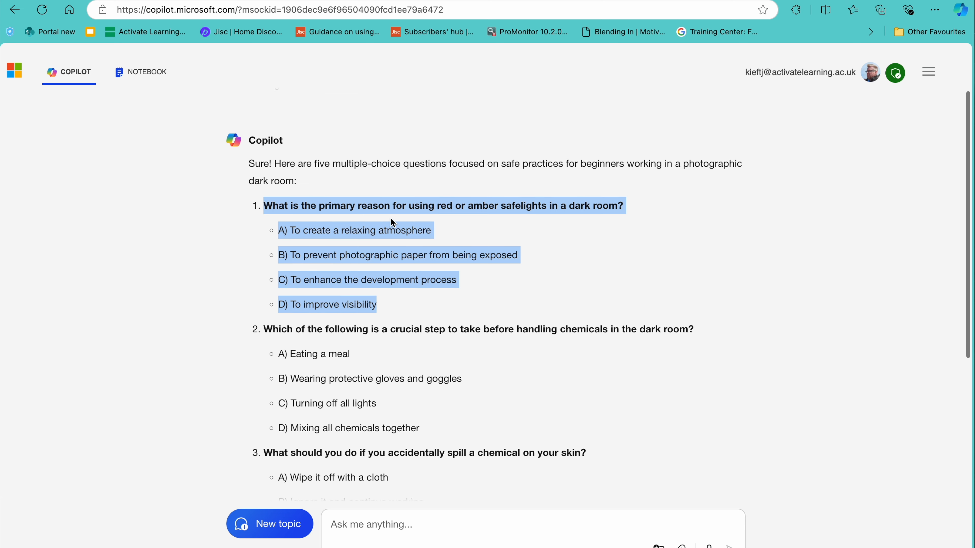
pyautogui.scroll(-7, 391, 218)
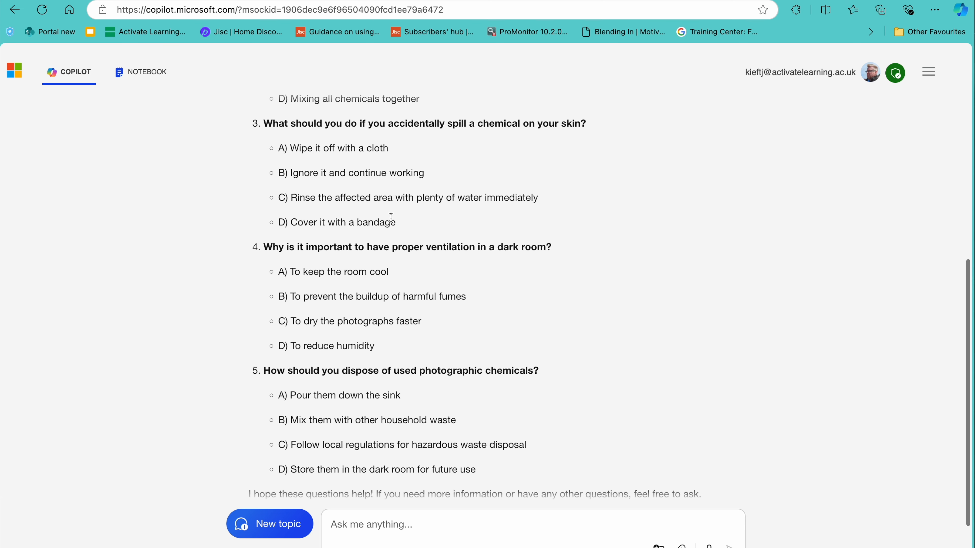
pyautogui.click(317, 429)
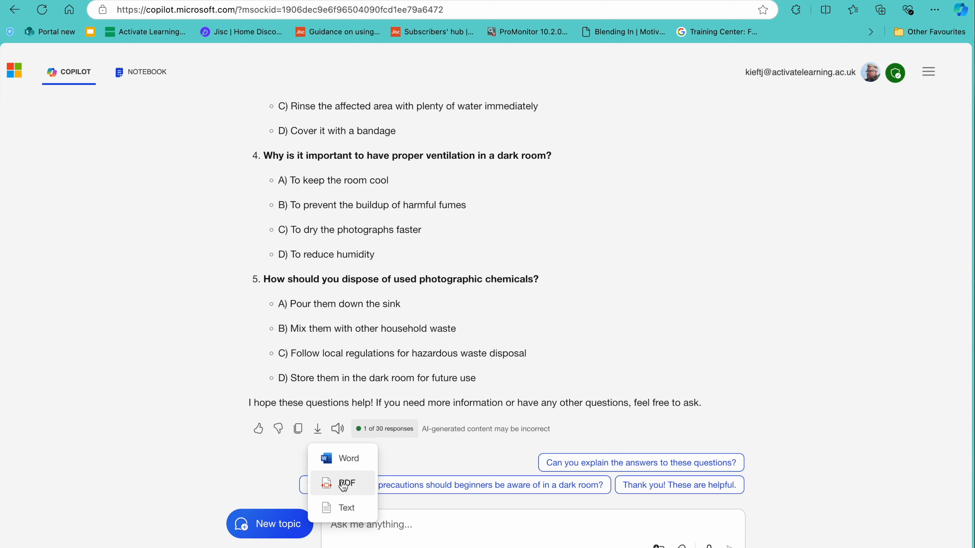
pyautogui.click(342, 484)
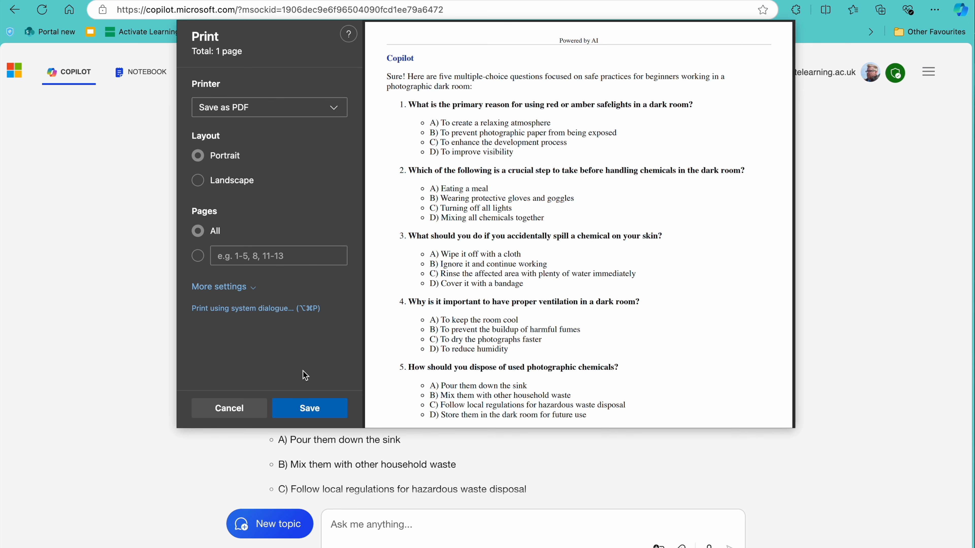
pyautogui.click(314, 416)
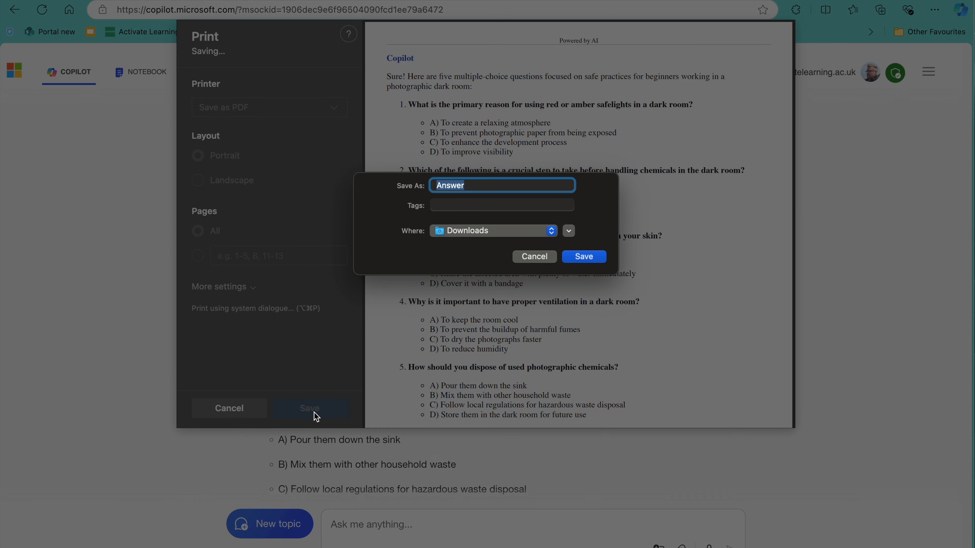
pyautogui.write('quiz')
pyautogui.click(513, 233)
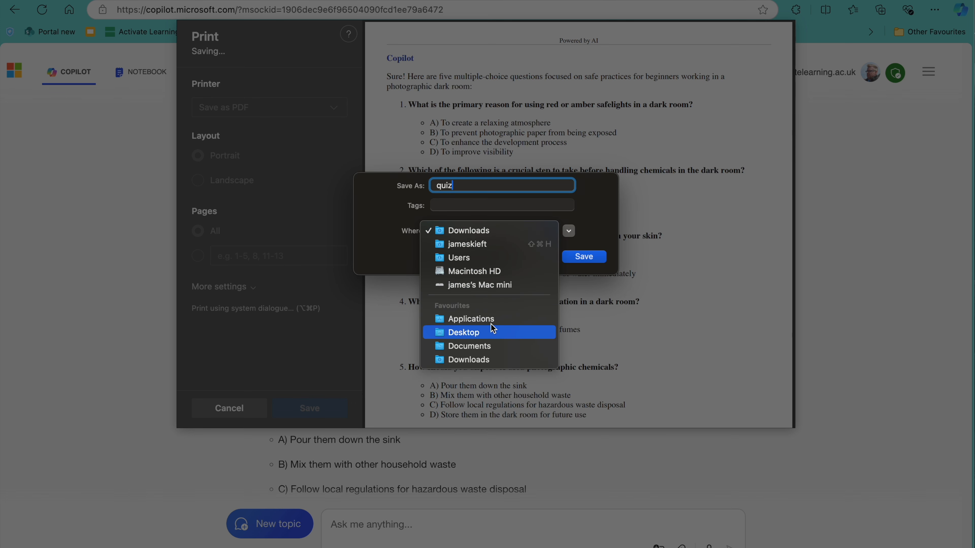
pyautogui.click(476, 336)
pyautogui.click(583, 257)
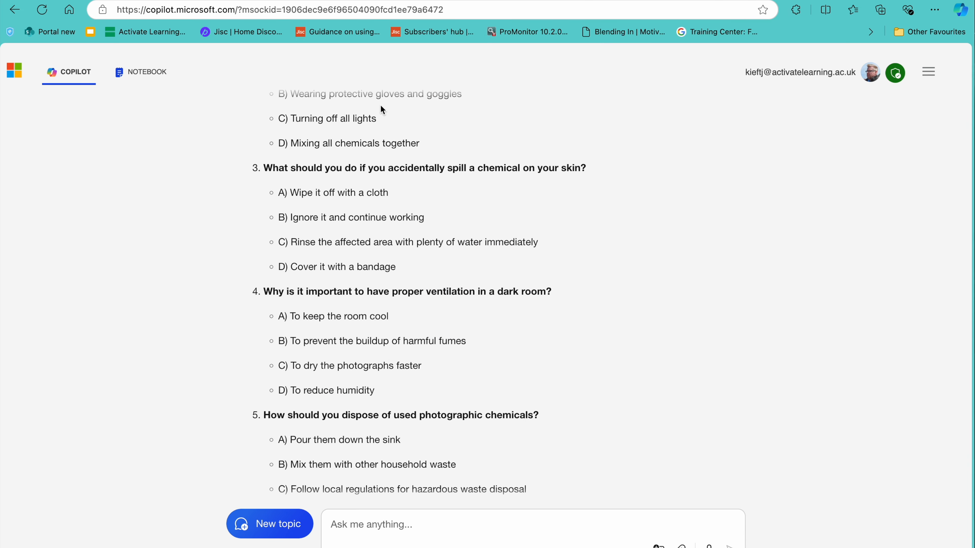
# Switch to Microsoft Forms, import quiz.pdf from the Desktop as a quiz, and start reviewing it
pyautogui.click(148, 32)
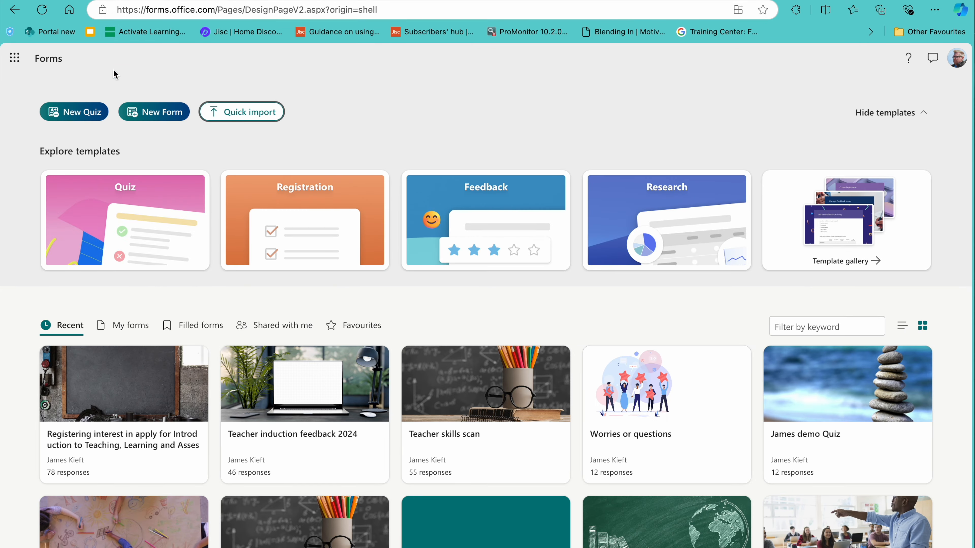
pyautogui.click(247, 114)
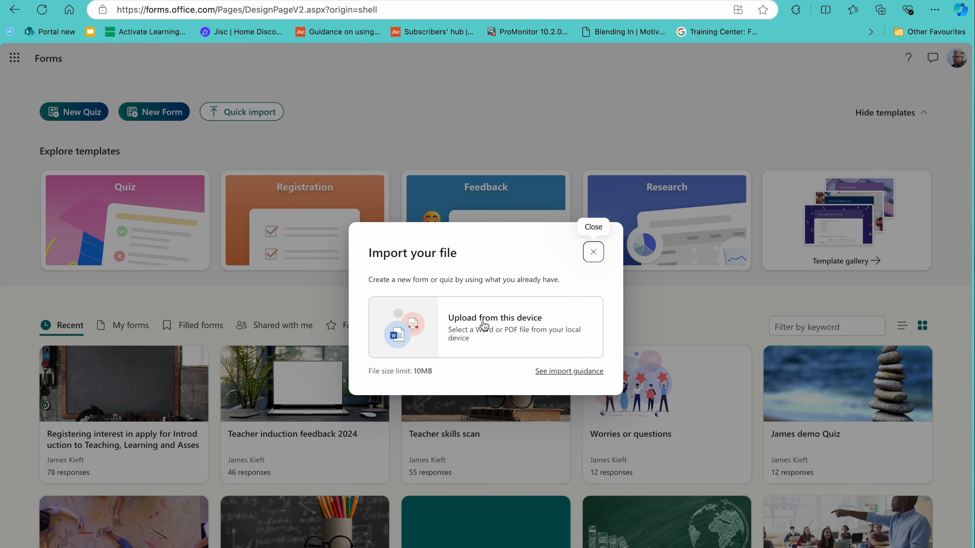
pyautogui.click(507, 331)
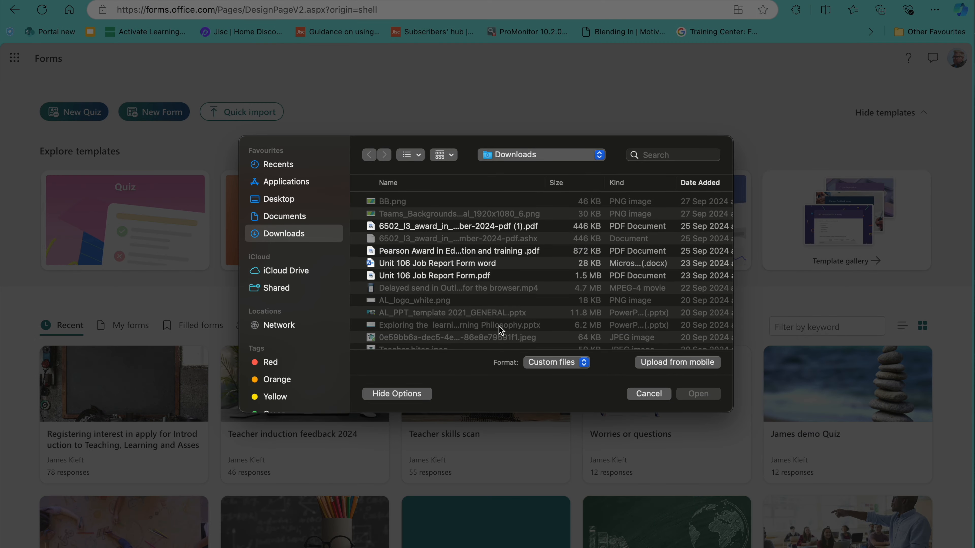
pyautogui.scroll(-3, 480, 305)
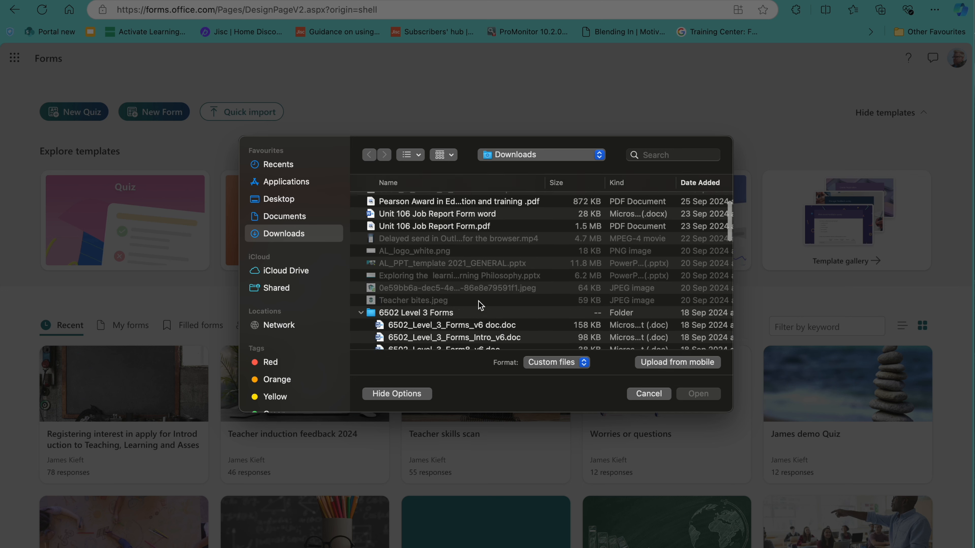
pyautogui.scroll(-3, 480, 305)
pyautogui.scroll(5, 480, 305)
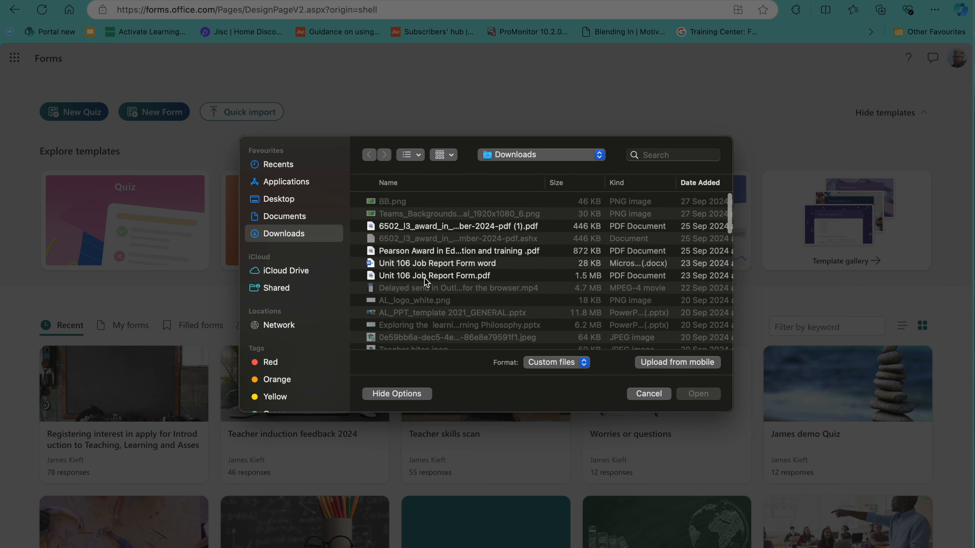
pyautogui.click(283, 202)
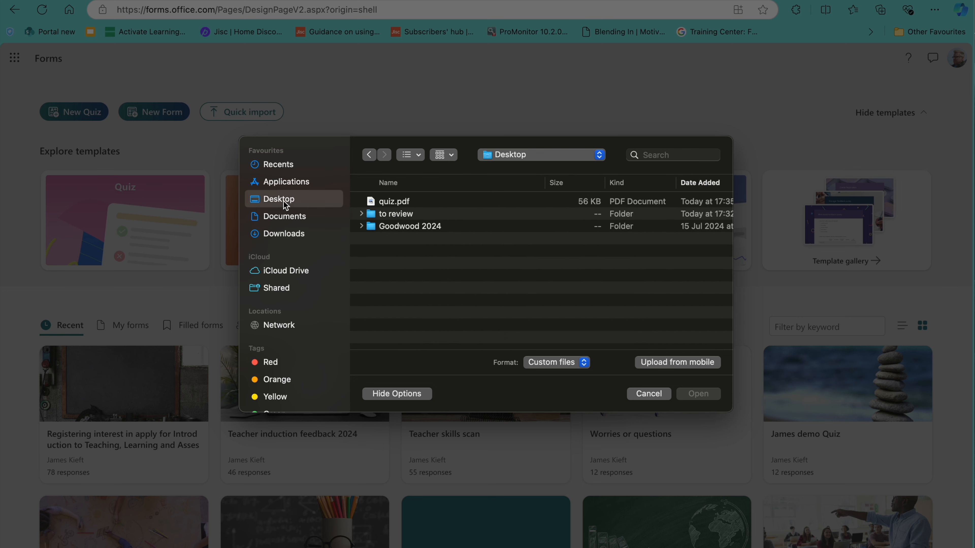
pyautogui.click(397, 204)
pyautogui.click(700, 393)
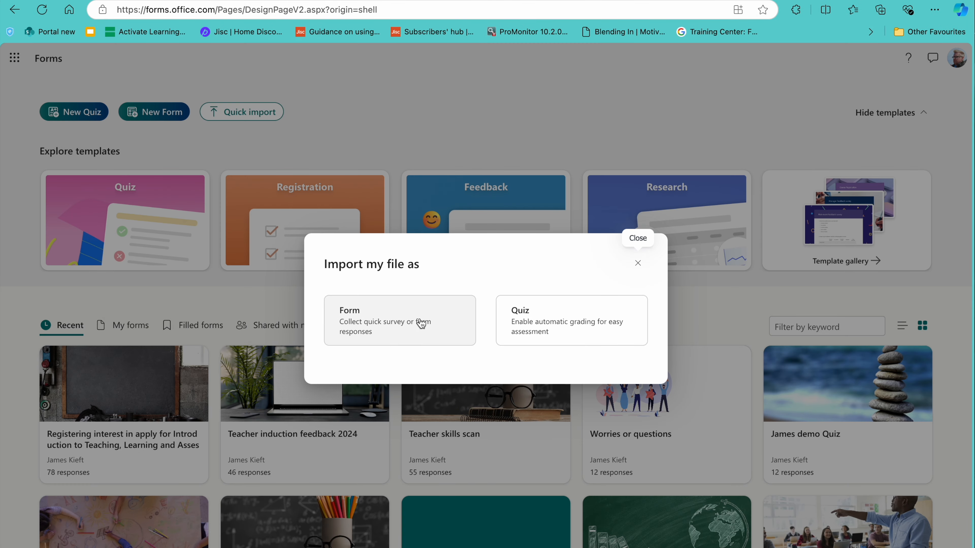
pyautogui.click(577, 330)
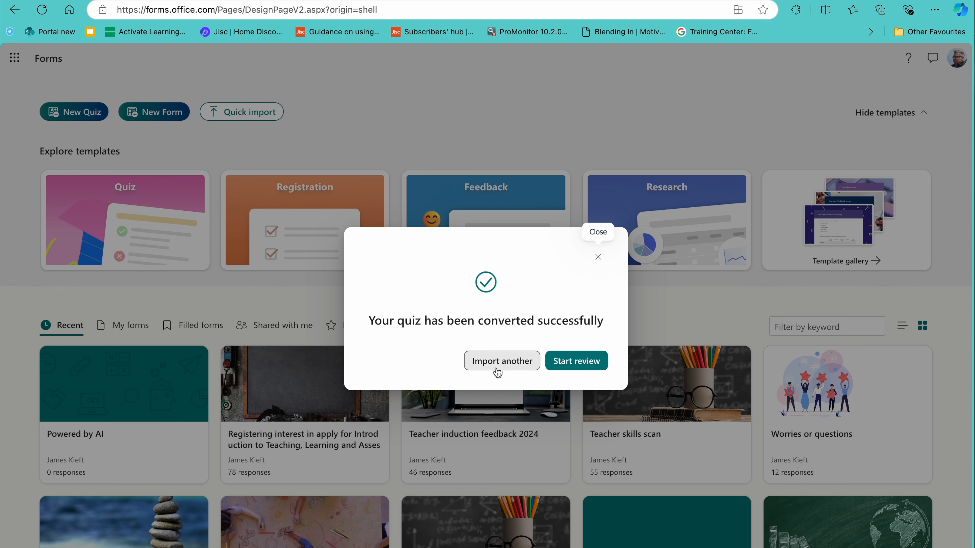
pyautogui.click(583, 367)
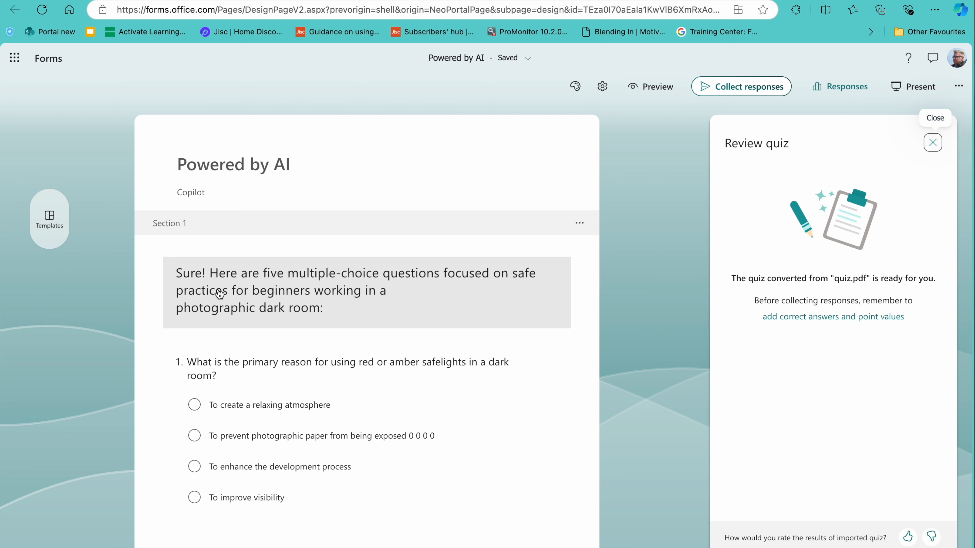
# Delete the introductory "Sure! Here are five multiple-choice questions" text from the Section 1 title
pyautogui.click(317, 313)
pyautogui.tripleClick(279, 284)
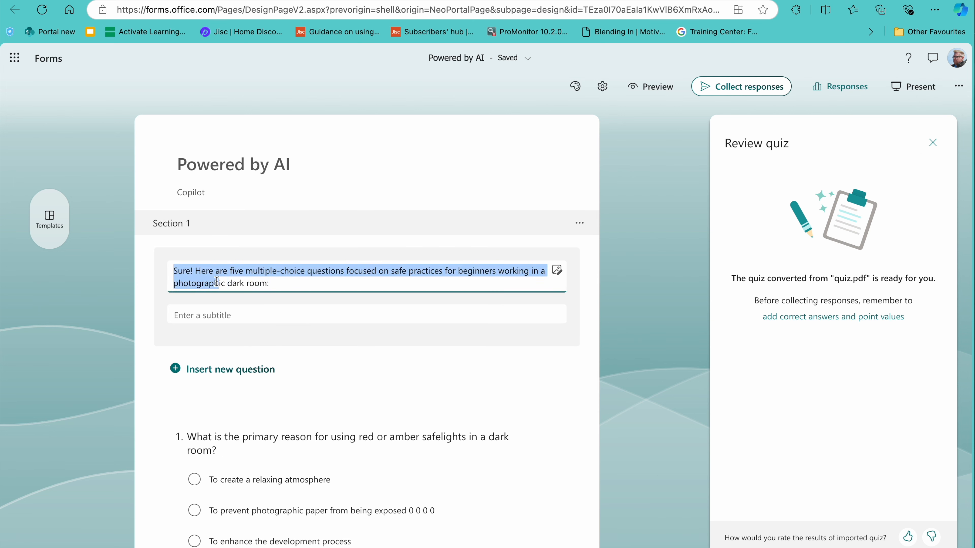
pyautogui.press('BackSpace')
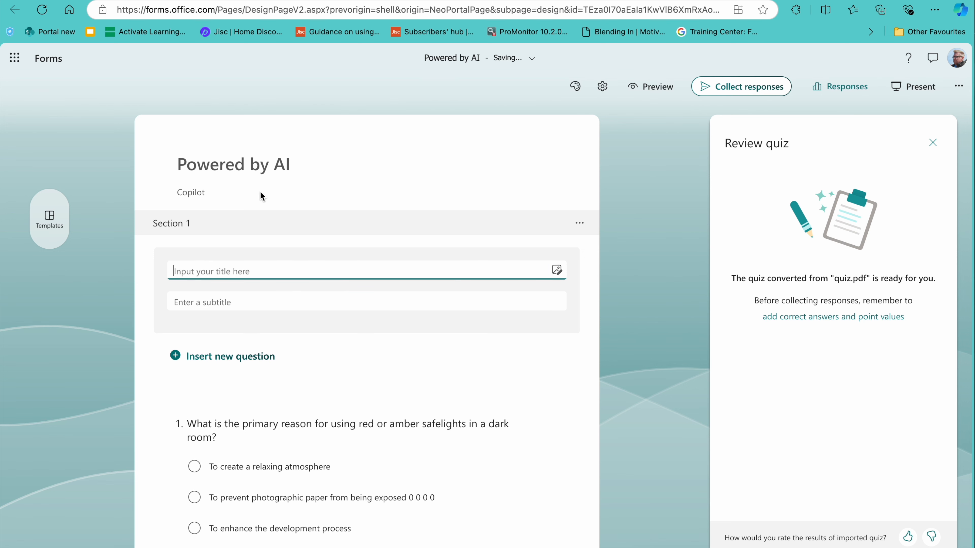
# Change the quiz title to "Home work - Dark room quiz"
pyautogui.click(213, 165)
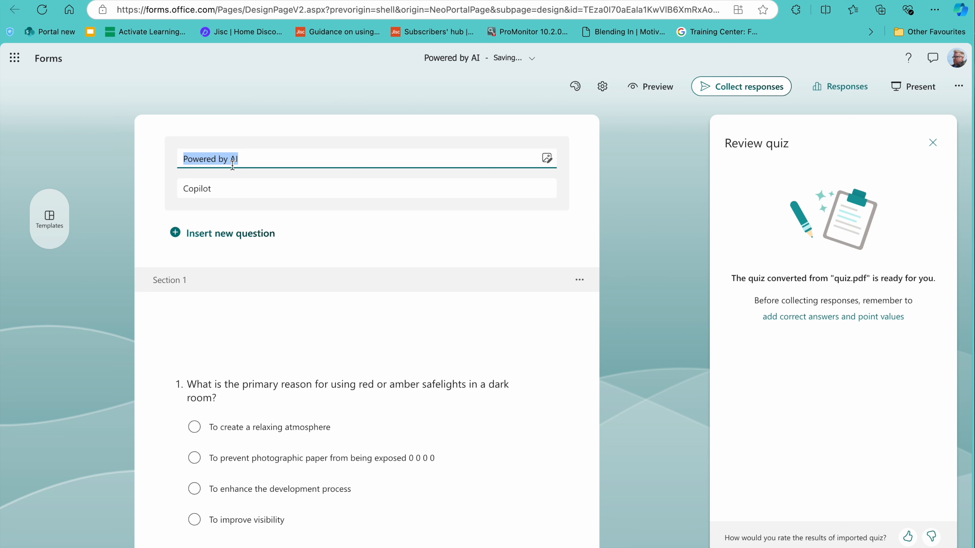
pyautogui.write('Homw')
pyautogui.press('BackSpace')
pyautogui.write('e work ')
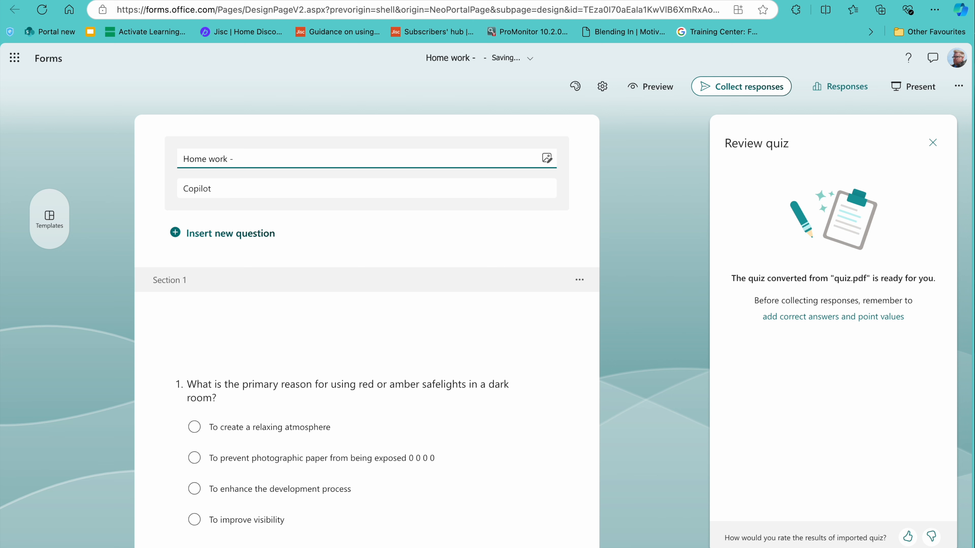
pyautogui.write('- Dark')
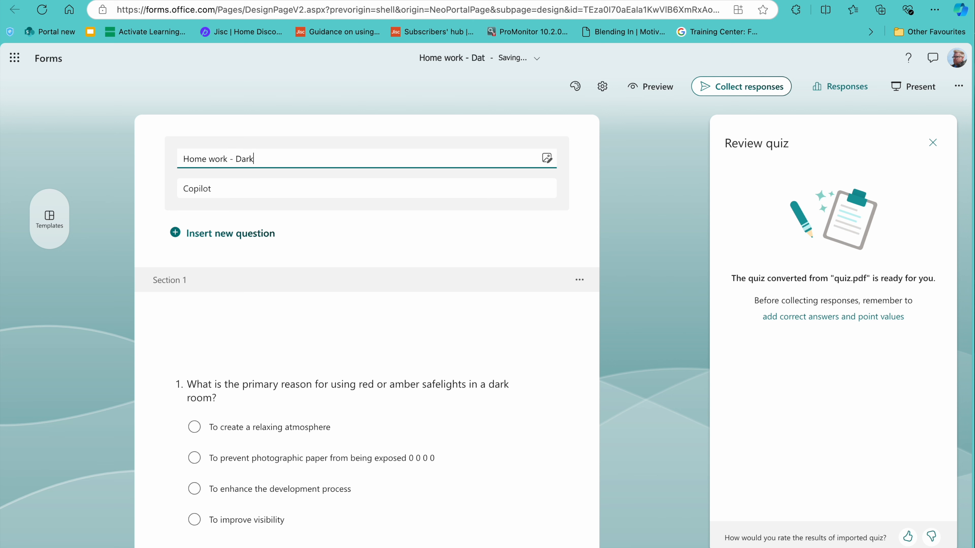
pyautogui.write(' room quiz')
# Replace the quiz subtitle with "A quick test on using the darkroom safely"
pyautogui.click(182, 194)
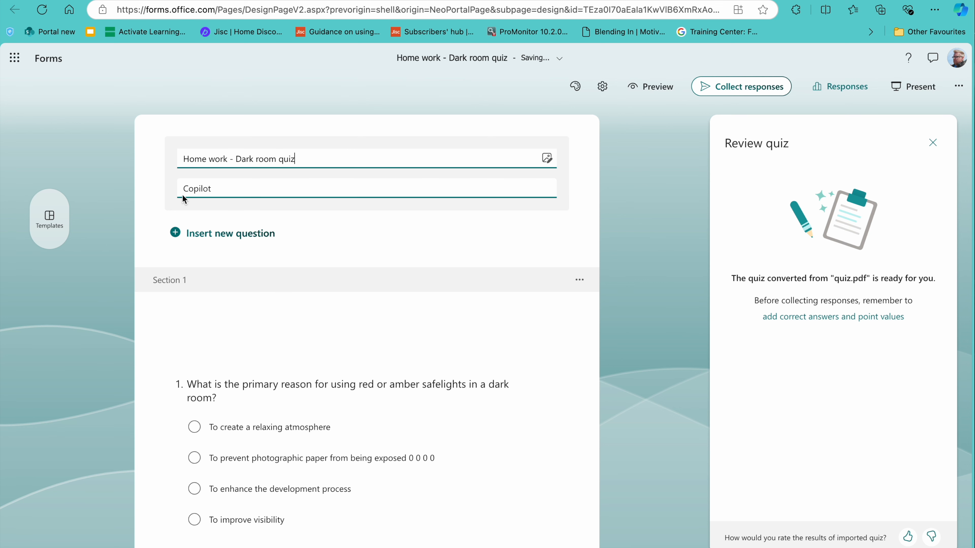
pyautogui.doubleClick(217, 188)
pyautogui.press('BackSpace')
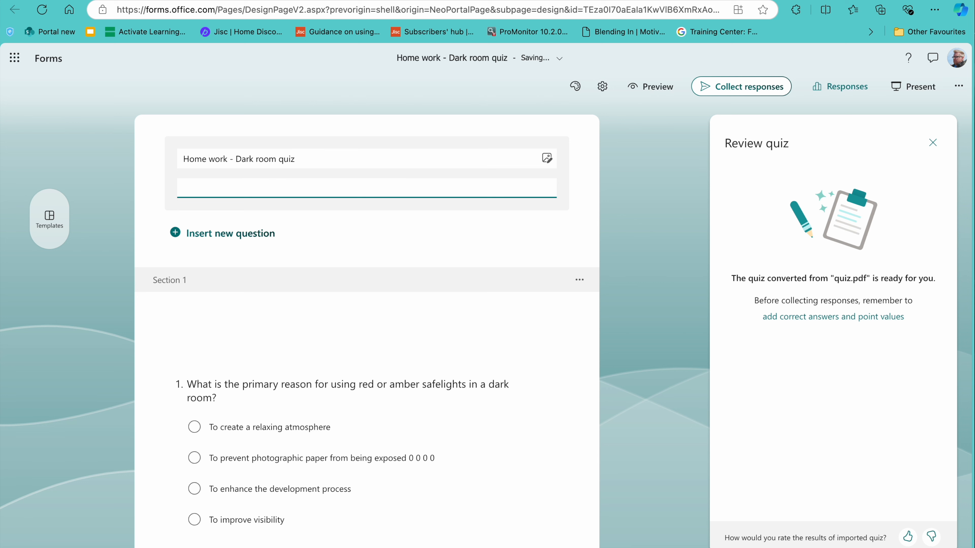
pyautogui.write('A quick test on using the darkroom')
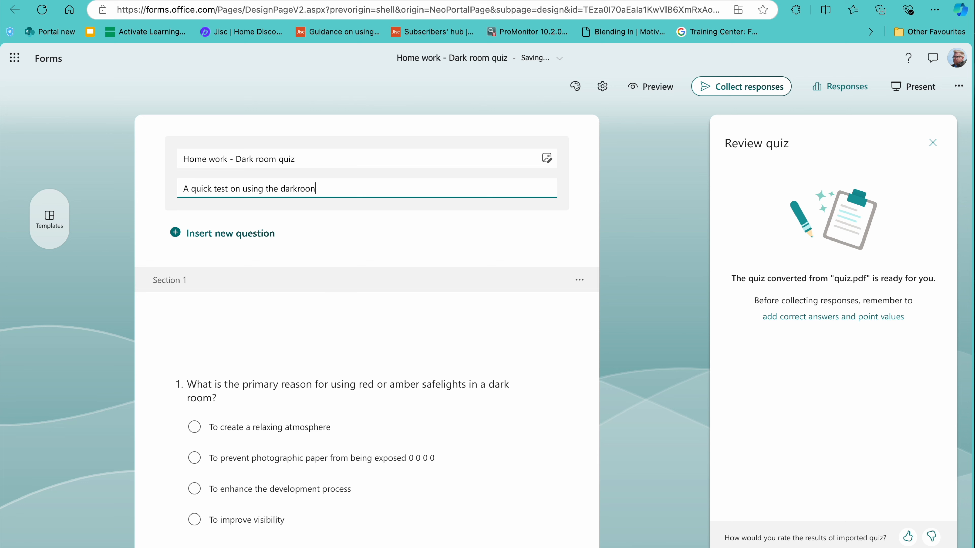
pyautogui.write(' saferoom')
pyautogui.rightClick(338, 191)
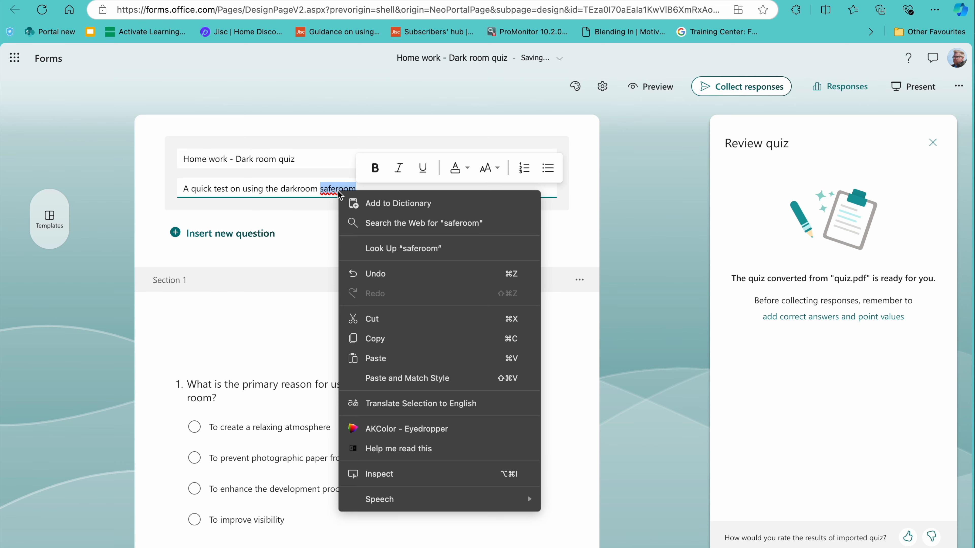
pyautogui.click(336, 191)
pyautogui.moveTo(336, 191); pyautogui.dragTo(371, 192)
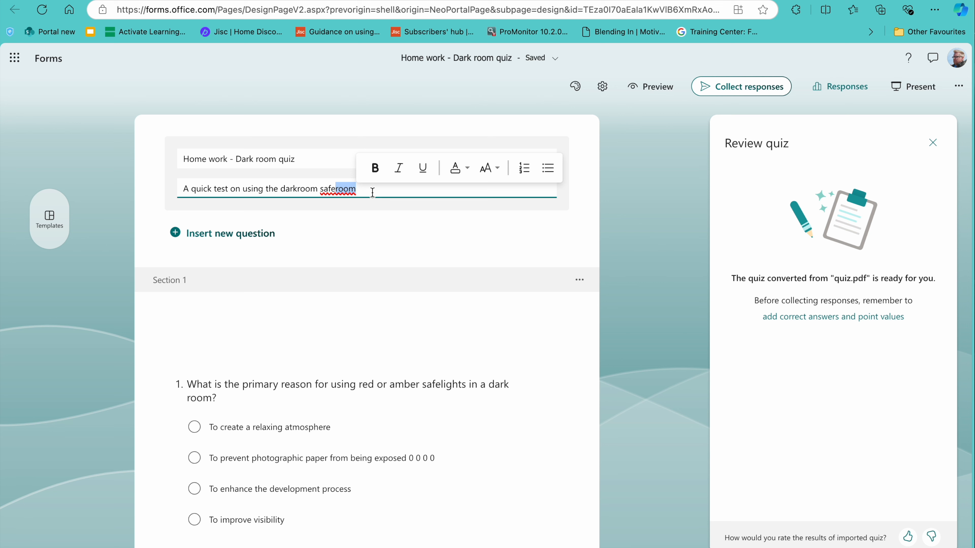
pyautogui.press('BackSpace')
pyautogui.write('ly')
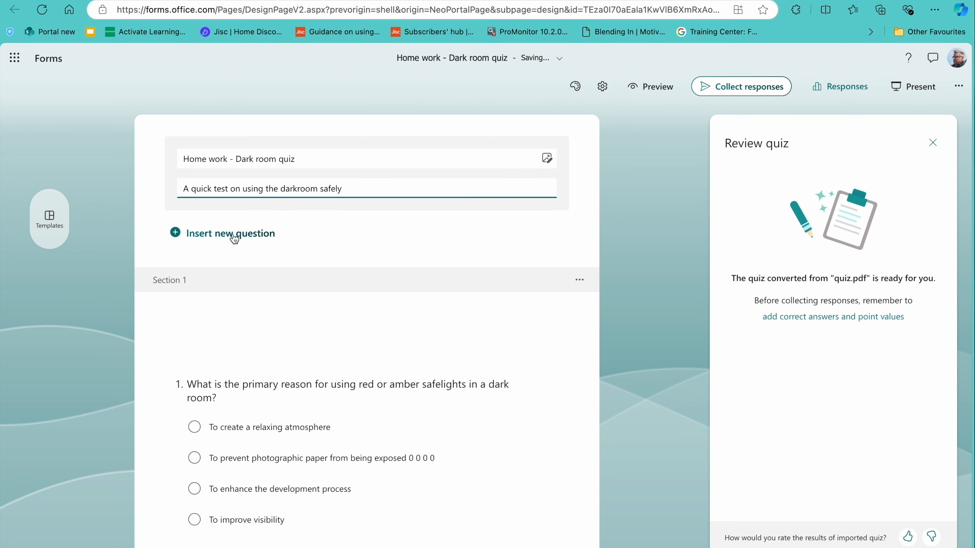
# Remove the stray zeros from question 1's "To prevent photographic paper from being exposed" option and mark it as the correct answer
pyautogui.scroll(-2, 250, 384)
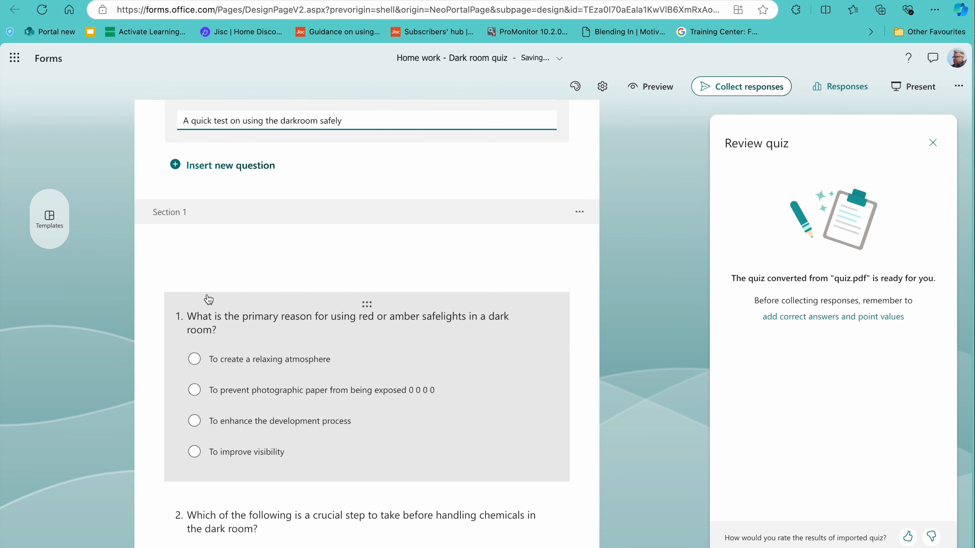
pyautogui.scroll(-2, 277, 332)
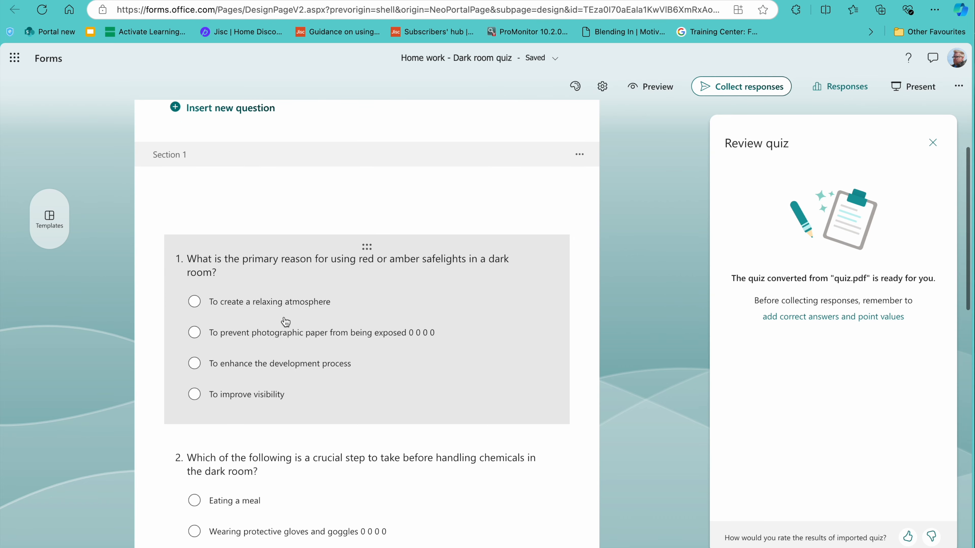
pyautogui.click(478, 323)
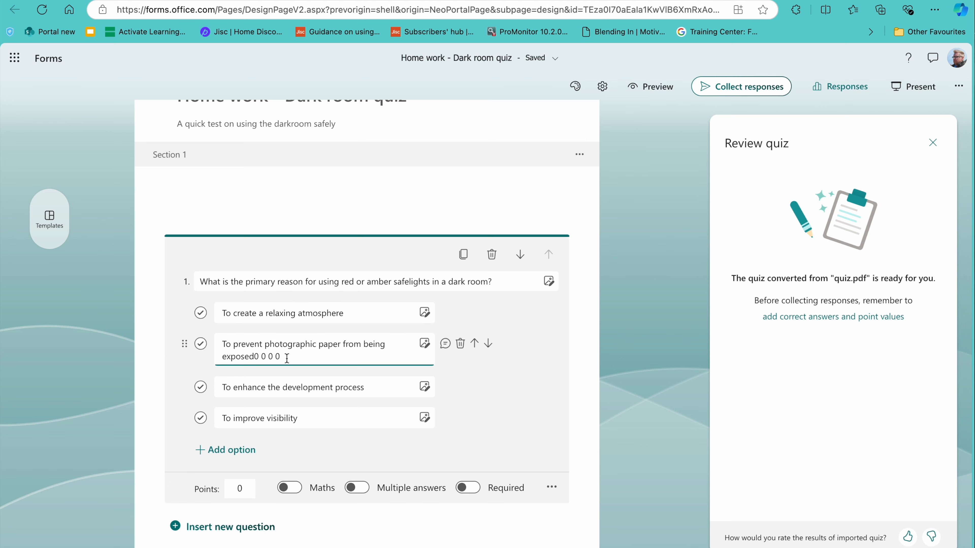
pyautogui.press('BackSpace')
pyautogui.press('BackSpace')
pyautogui.press('BackSpace')
pyautogui.press('BackSpace')
pyautogui.press('BackSpace')
pyautogui.press('BackSpace')
pyautogui.press('BackSpace')
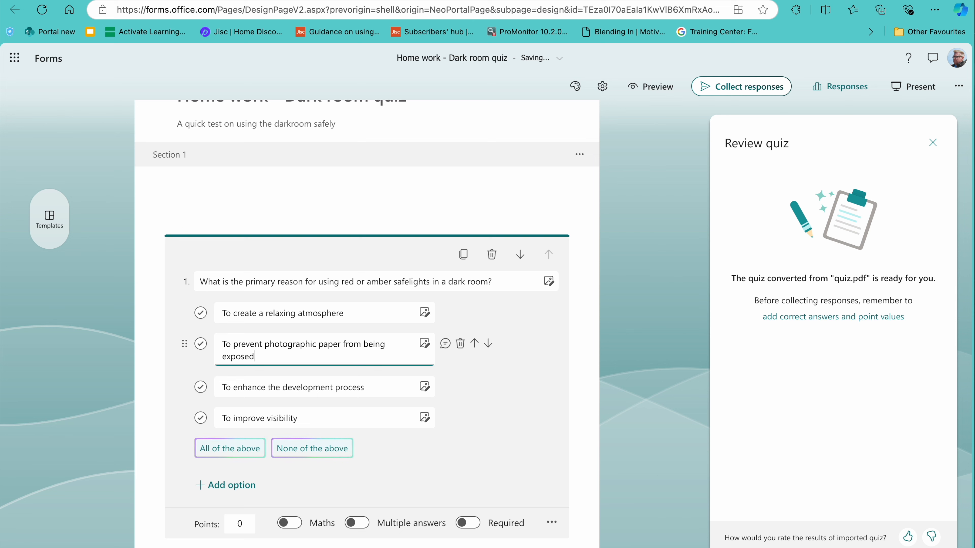
pyautogui.click(201, 344)
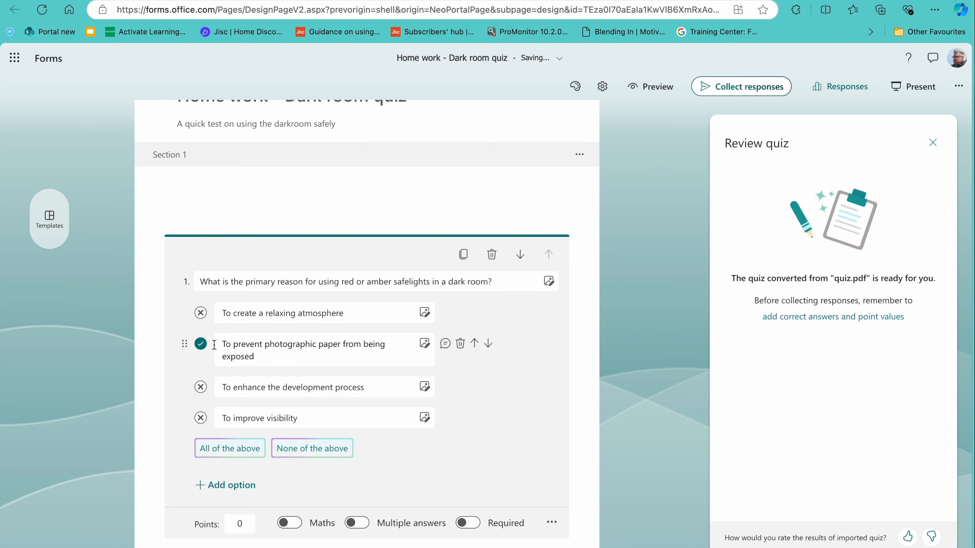
# Add the feedback message "Well done that is the right answer" to question 1's correct option
pyautogui.click(446, 344)
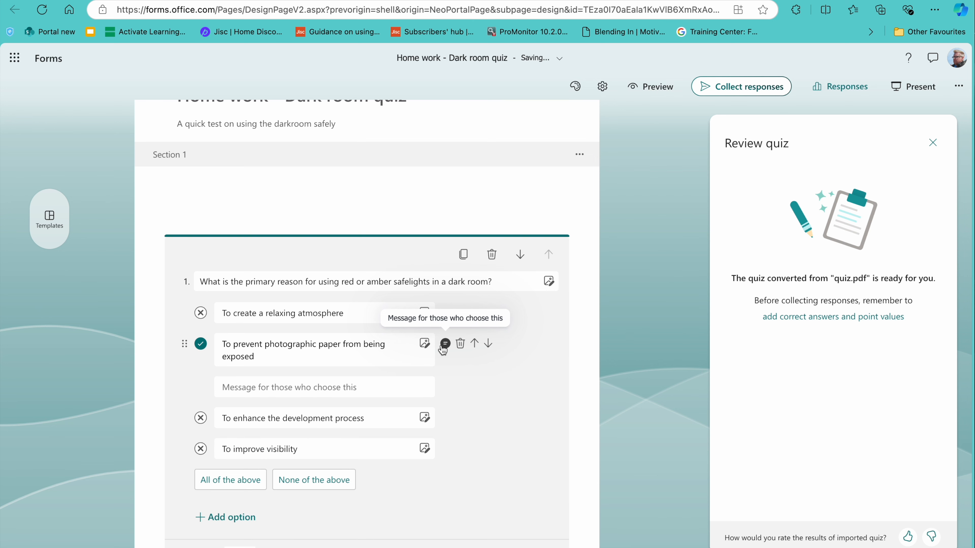
pyautogui.click(252, 387)
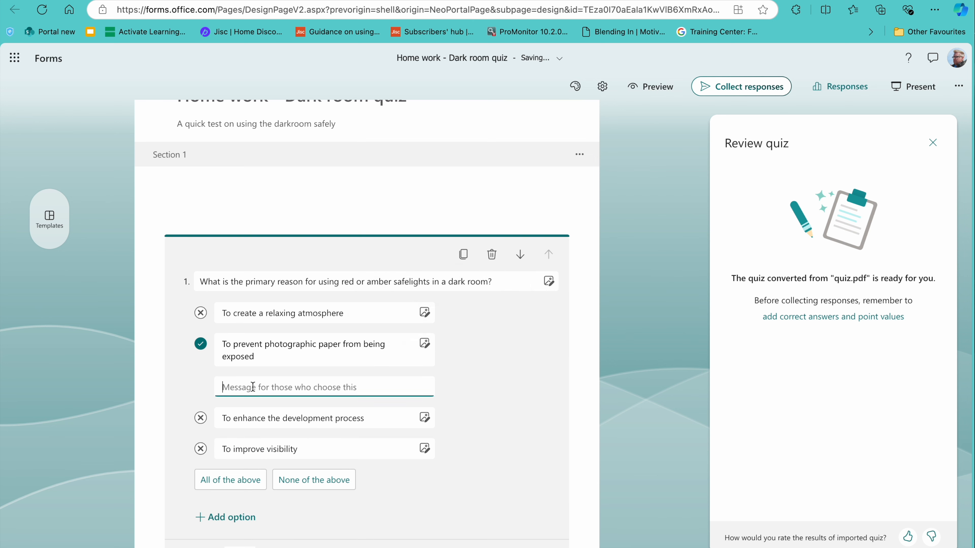
pyautogui.write('Well do')
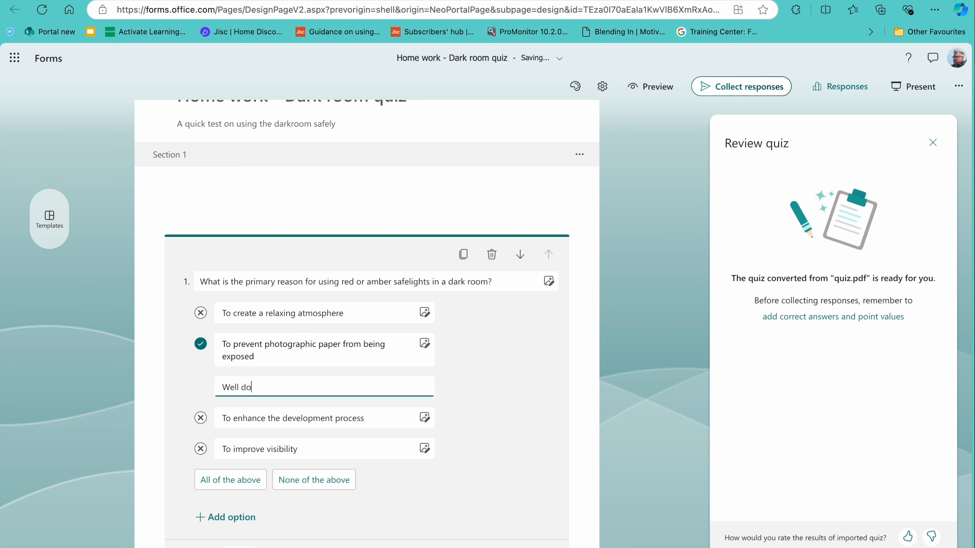
pyautogui.write('ne thast is th')
pyautogui.write('e right')
pyautogui.write(' aw')
pyautogui.write('swer')
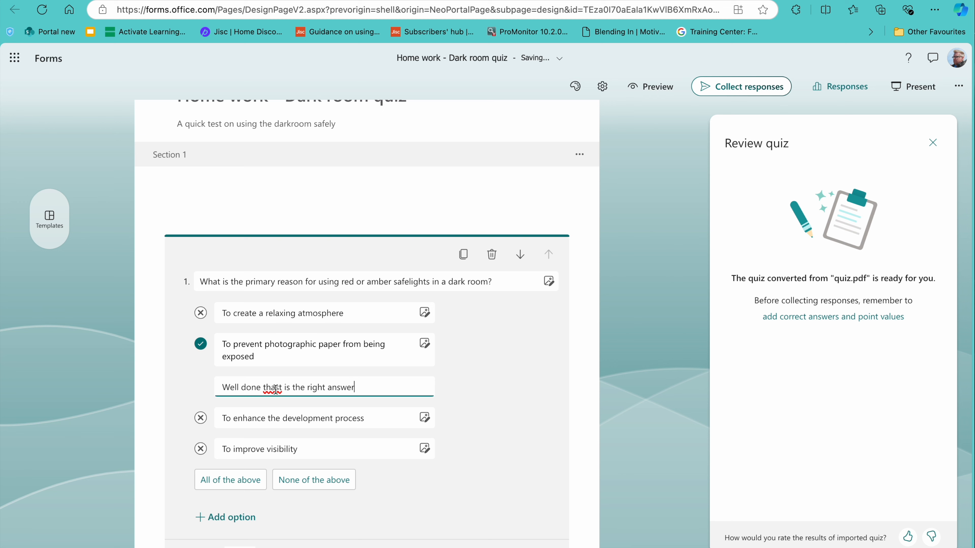
pyautogui.click(278, 388)
pyautogui.press('BackSpace')
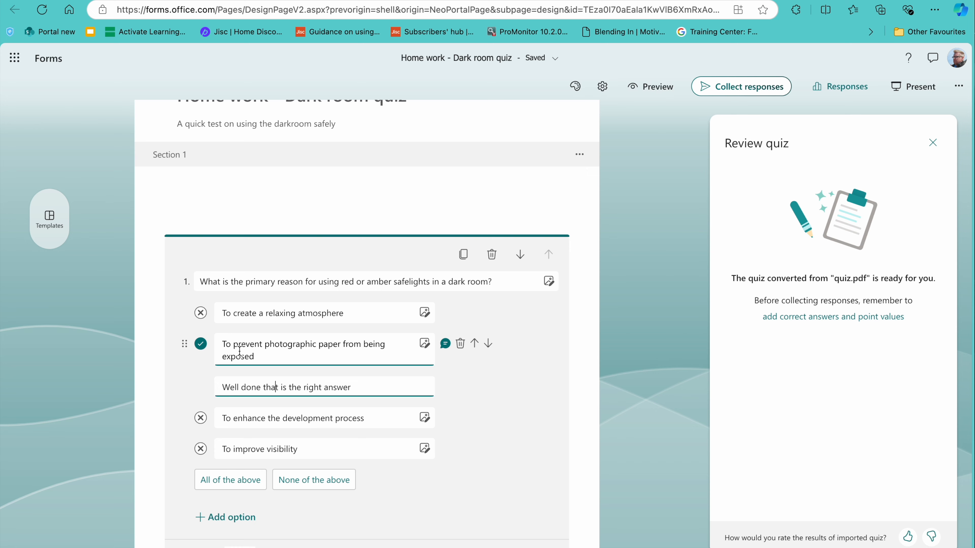
# Set question 1 to 2 points and make it required
pyautogui.scroll(-4, 303, 357)
pyautogui.scroll(-2, 317, 370)
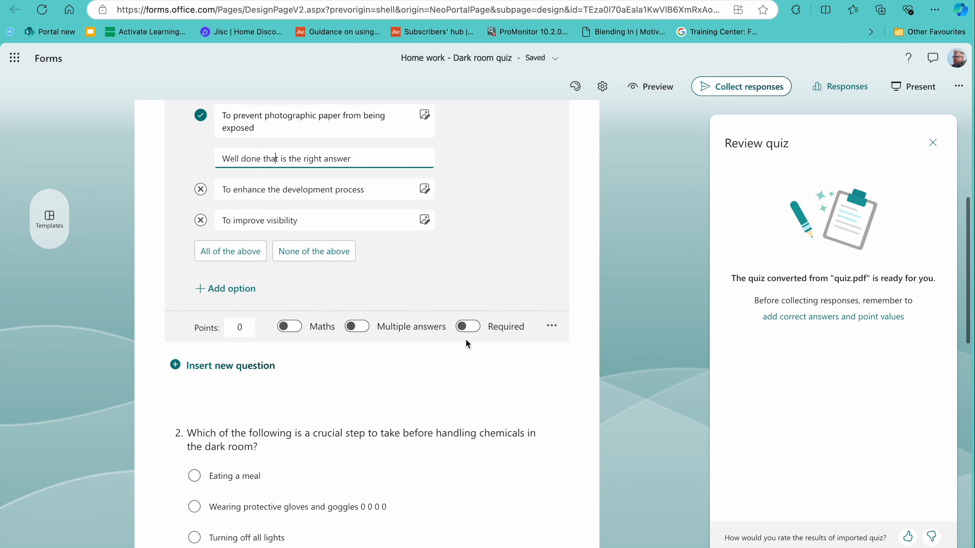
pyautogui.click(251, 330)
pyautogui.doubleClick(237, 330)
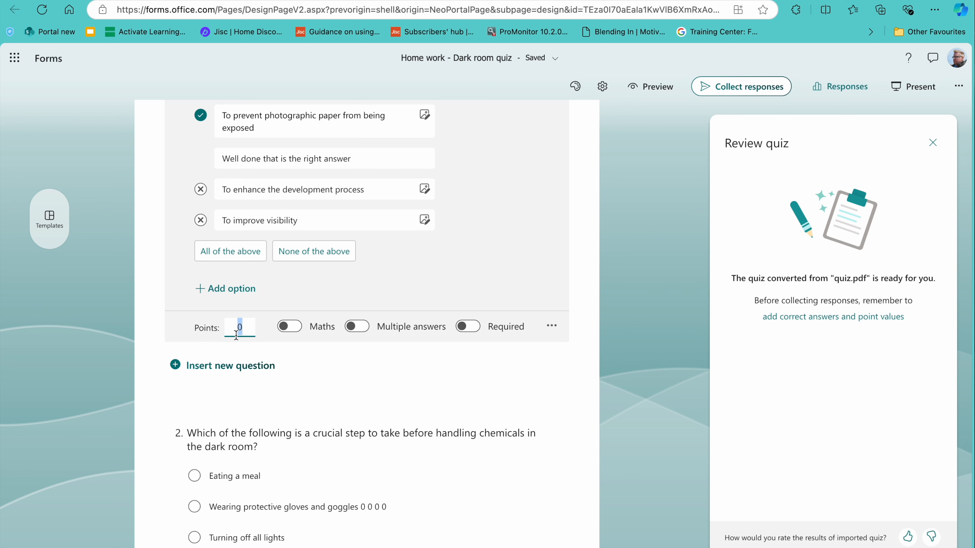
pyautogui.write('2')
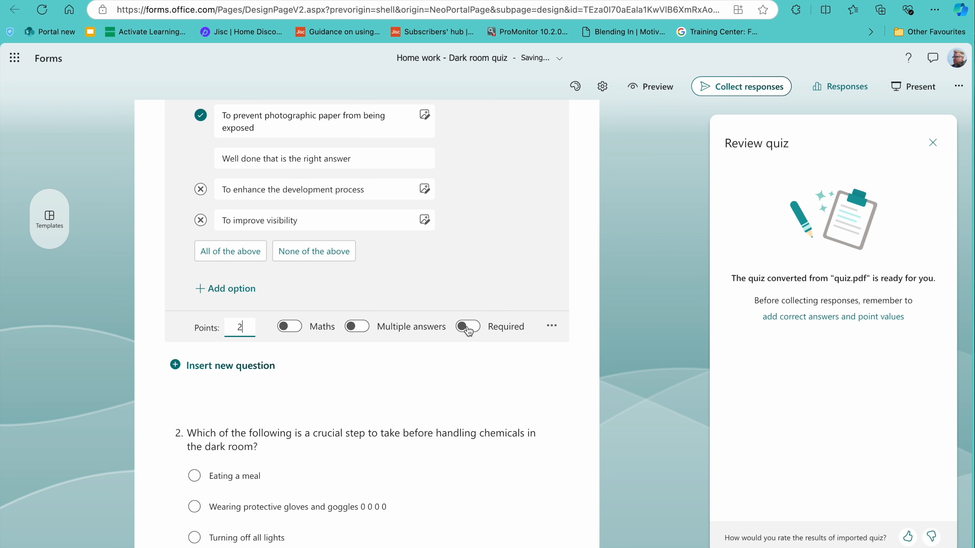
pyautogui.click(468, 326)
# Move question 2's "Wearing protective gloves and goggles" option down one place, below "Turning off all lights"
pyautogui.scroll(-4, 411, 356)
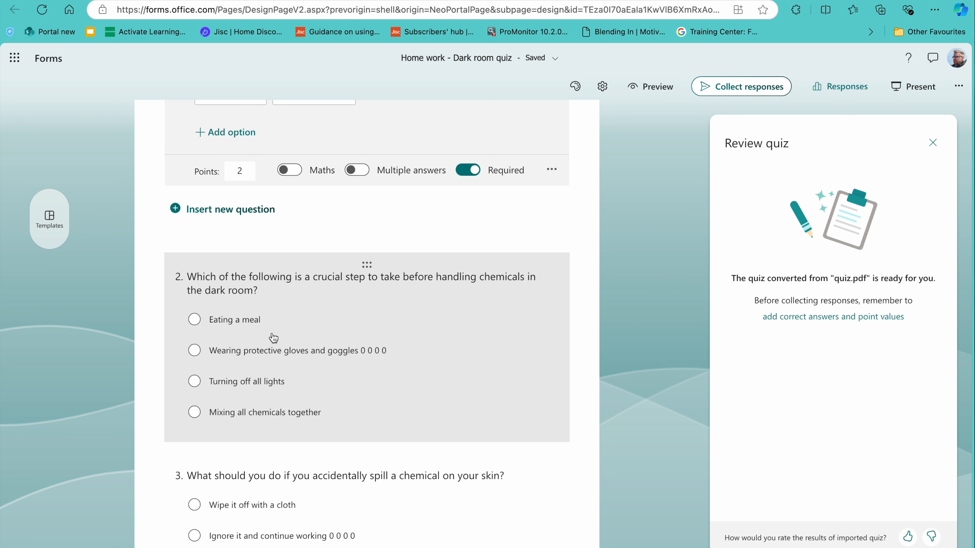
pyautogui.click(395, 351)
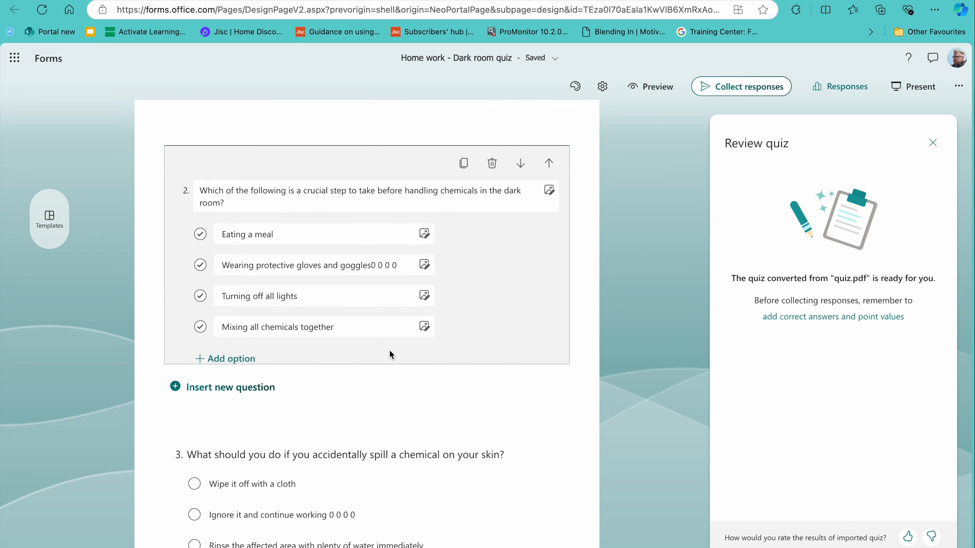
pyautogui.click(279, 236)
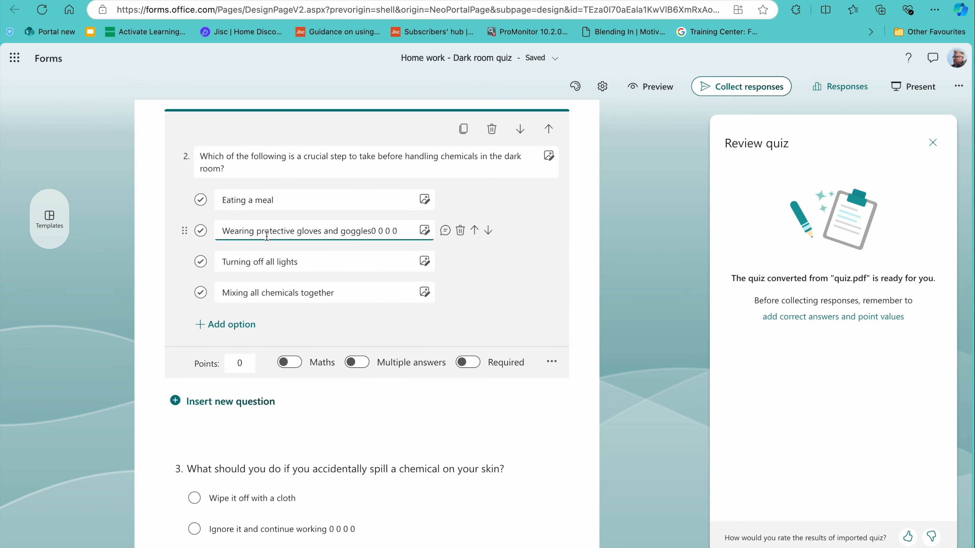
pyautogui.click(259, 202)
pyautogui.click(250, 222)
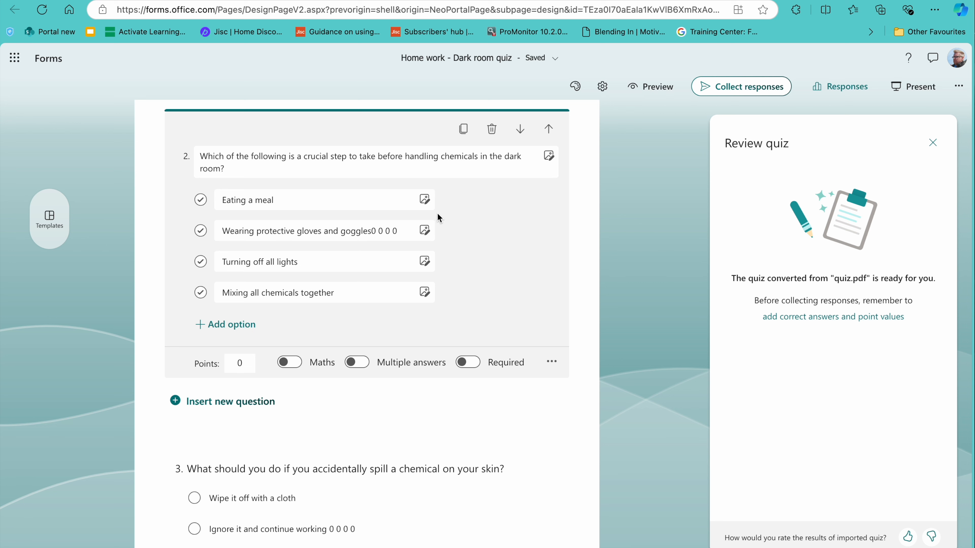
pyautogui.click(489, 231)
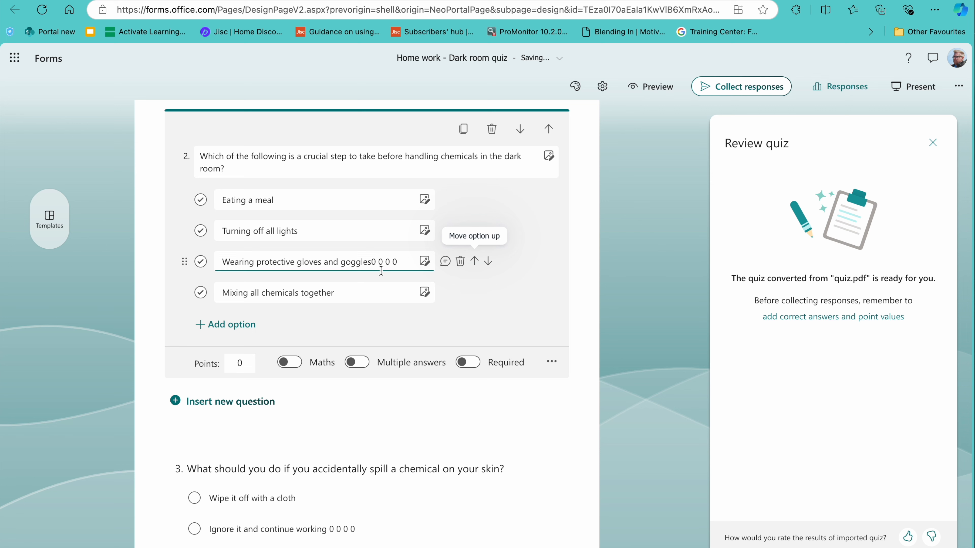
# Remove the stray zeros from question 2's "Wearing protective gloves and goggles" option
pyautogui.click(401, 264)
pyautogui.press('BackSpace')
pyautogui.press('BackSpace')
pyautogui.press('BackSpace')
pyautogui.press('BackSpace')
pyautogui.press('BackSpace')
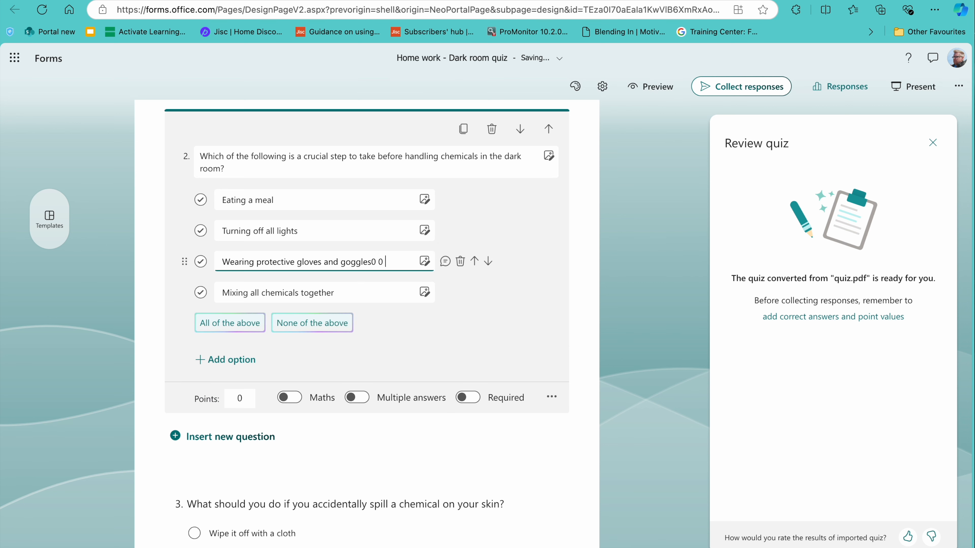
pyautogui.press('BackSpace')
pyautogui.press('BackSpace')
# Mark "Wearing protective gloves and goggles" as the correct answer and make question 2 required
pyautogui.click(207, 263)
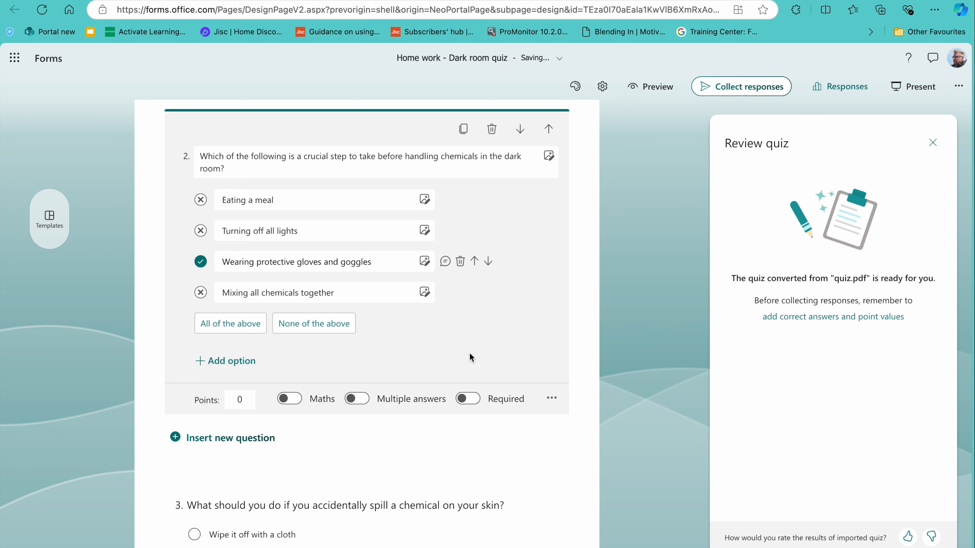
pyautogui.click(467, 400)
# Remove the stray zeros from question 3's "Ignore it and continue working" option and move it up to first place
pyautogui.scroll(-3, 451, 349)
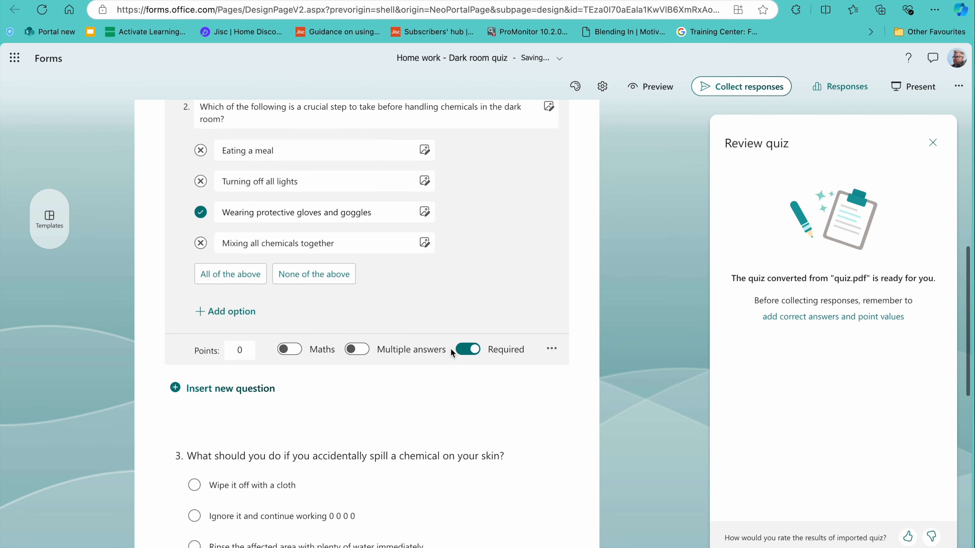
pyautogui.scroll(-5, 391, 283)
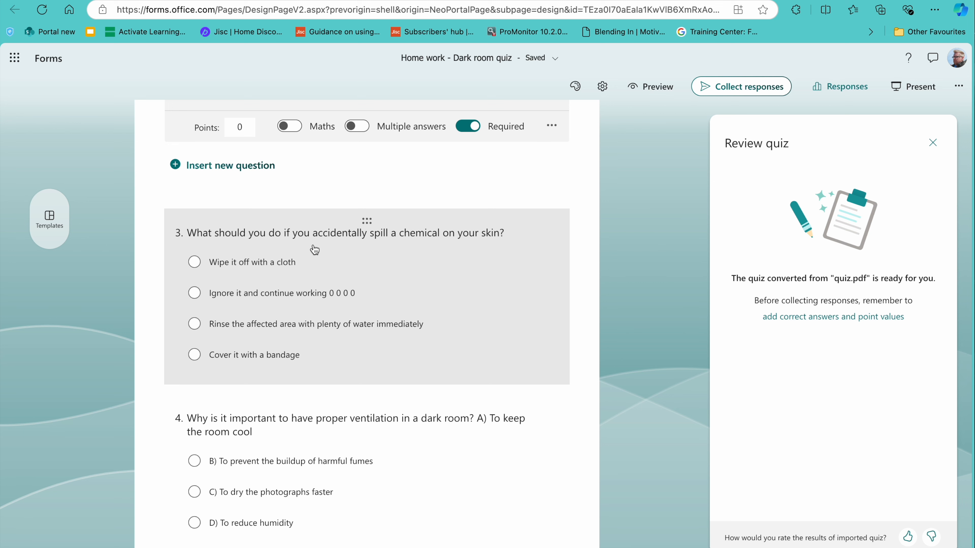
pyautogui.click(363, 292)
pyautogui.moveTo(378, 220); pyautogui.dragTo(343, 218)
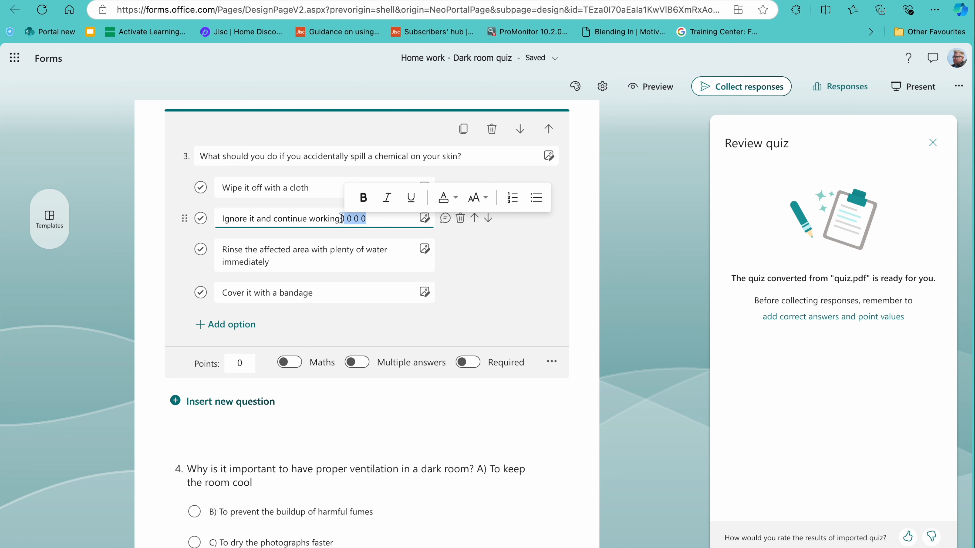
pyautogui.press('BackSpace')
pyautogui.click(475, 218)
pyautogui.click(227, 188)
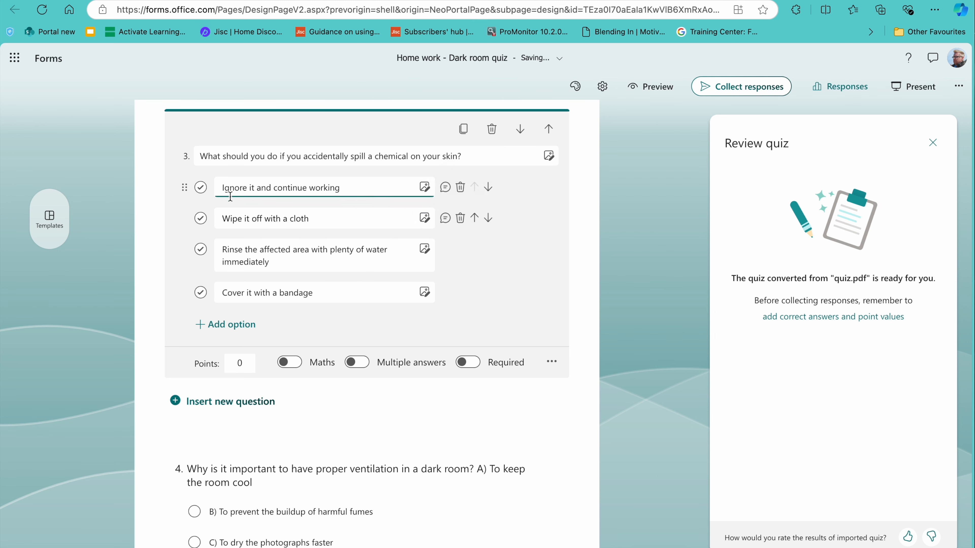
# Mark "Rinse the affected area with plenty of water immediately" as question 3's correct answer and move it up one place
pyautogui.click(328, 220)
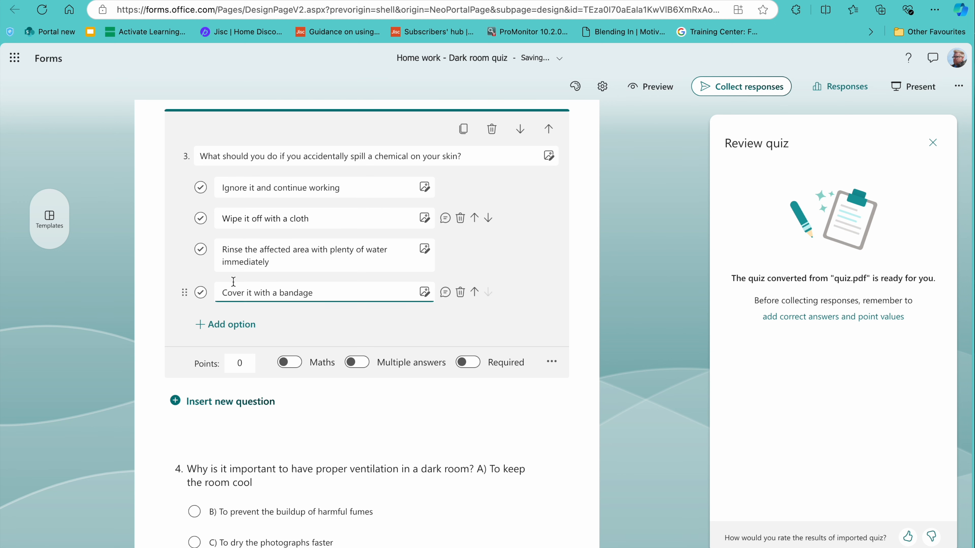
pyautogui.click(283, 269)
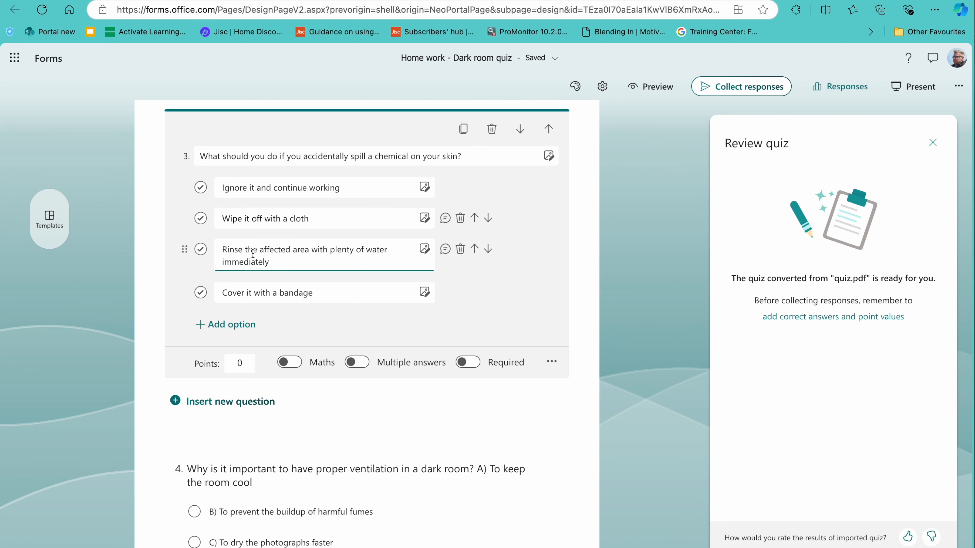
pyautogui.click(200, 250)
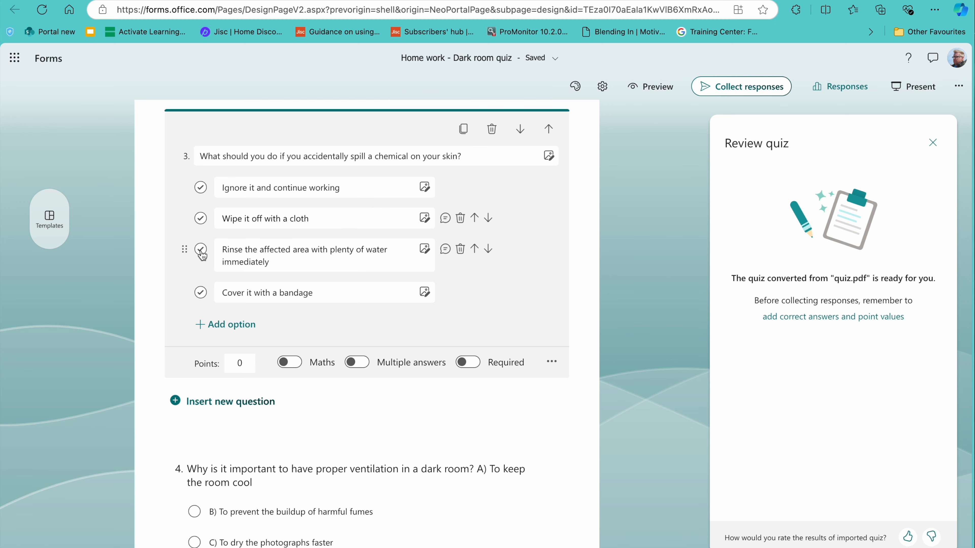
pyautogui.click(474, 249)
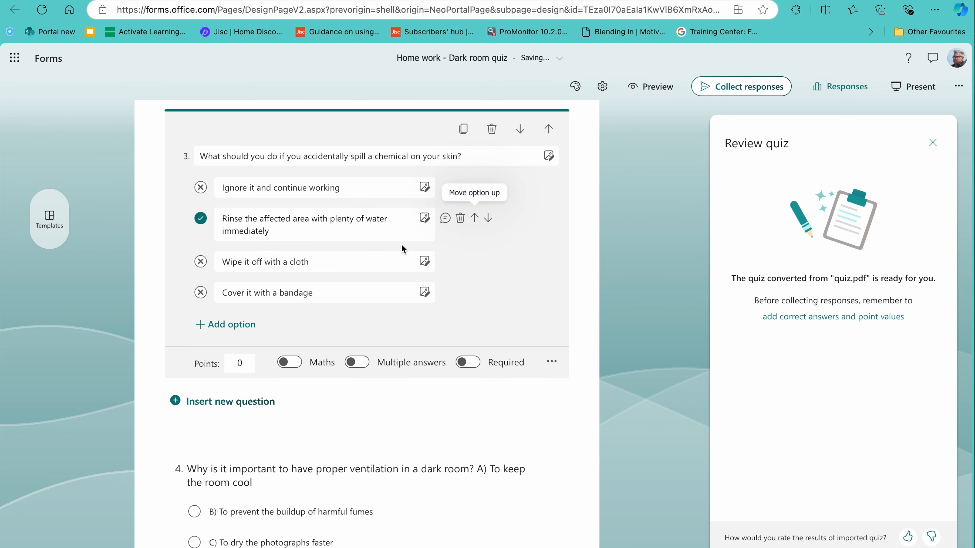
# Add the feedback message "well done that is correct" to question 3's correct option
pyautogui.click(414, 237)
pyautogui.click(445, 218)
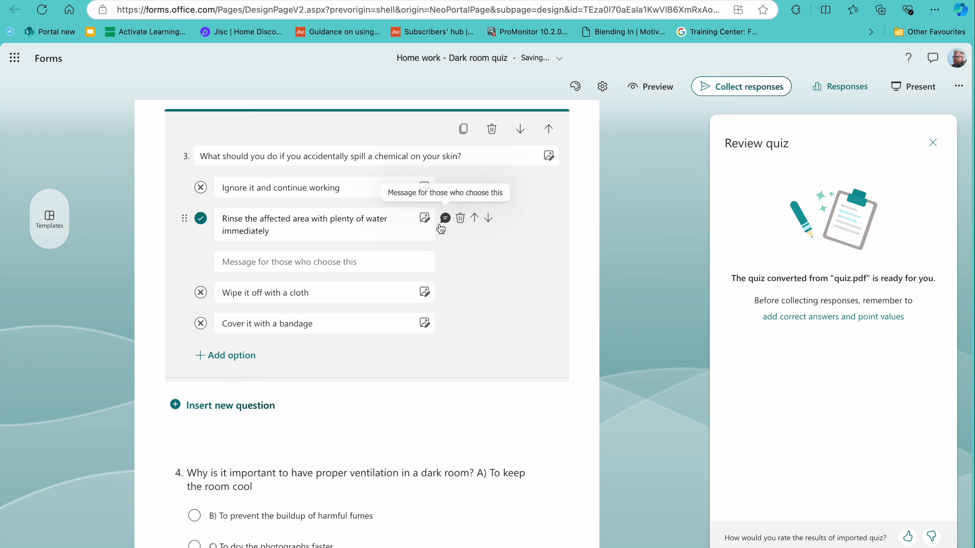
pyautogui.click(234, 265)
pyautogui.write('well done that is correct')
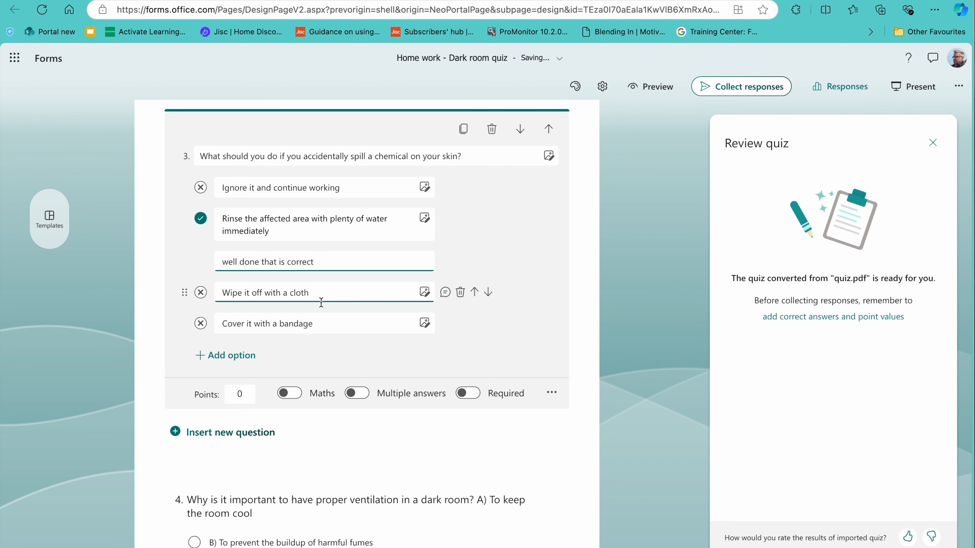
# Open question 4 for editing and compare its answer options with the original question in Copilot
pyautogui.scroll(-5, 319, 305)
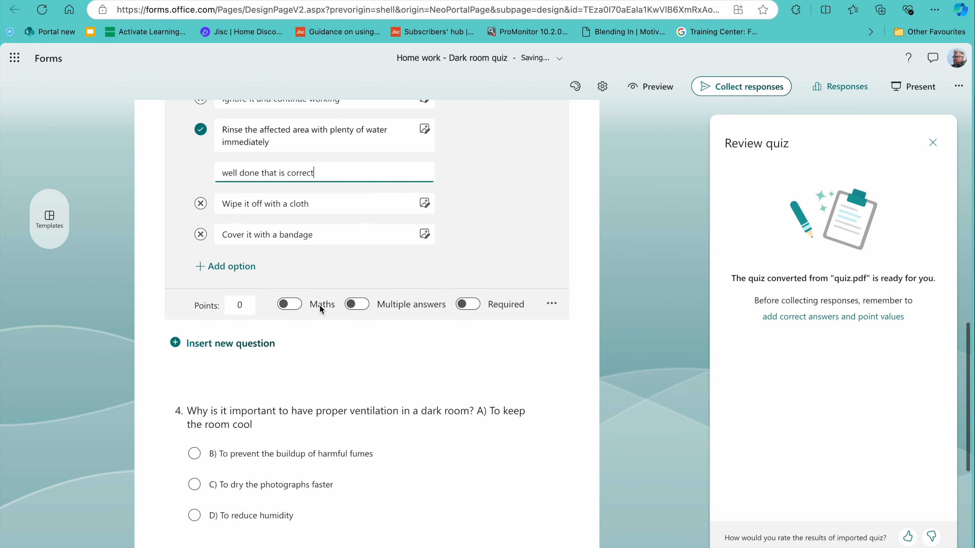
pyautogui.scroll(-2, 320, 304)
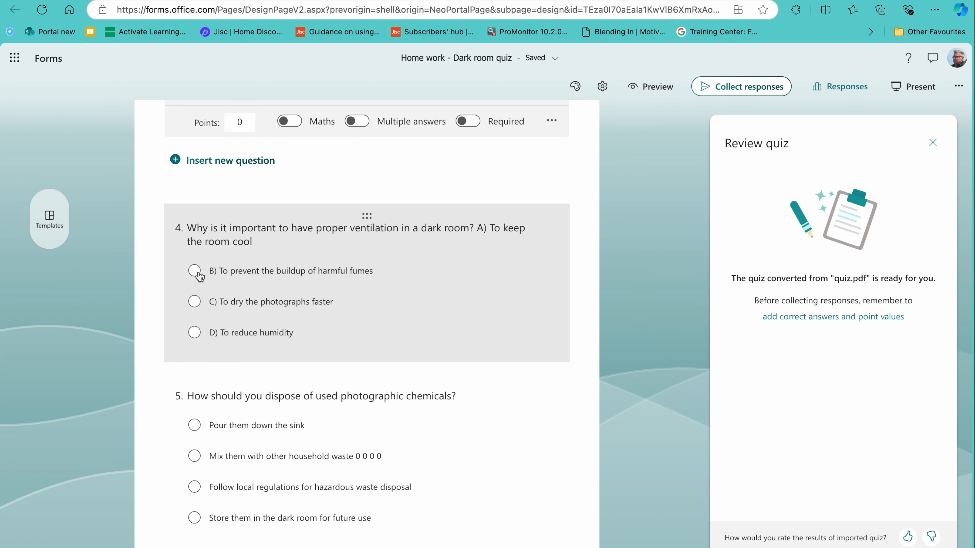
pyautogui.click(486, 318)
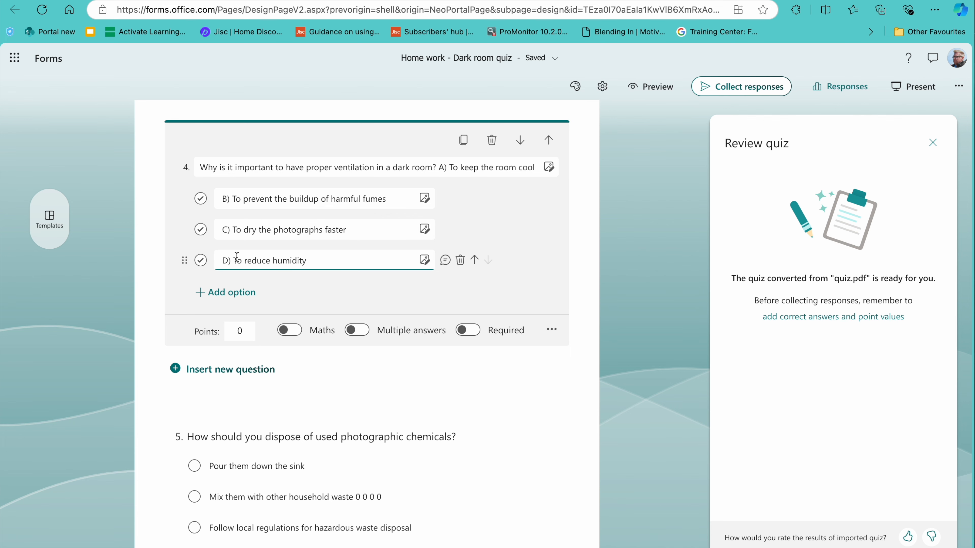
pyautogui.click(476, 1)
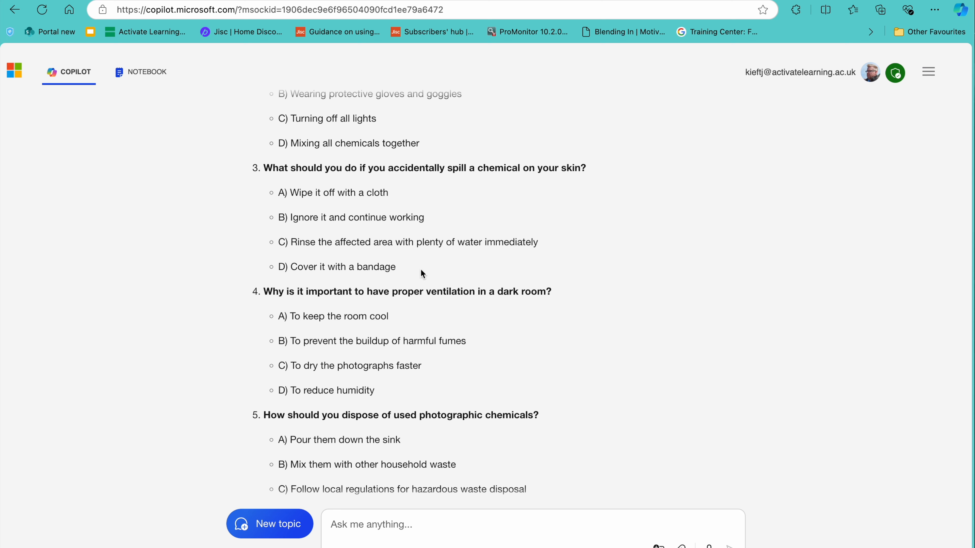
pyautogui.click(324, 1)
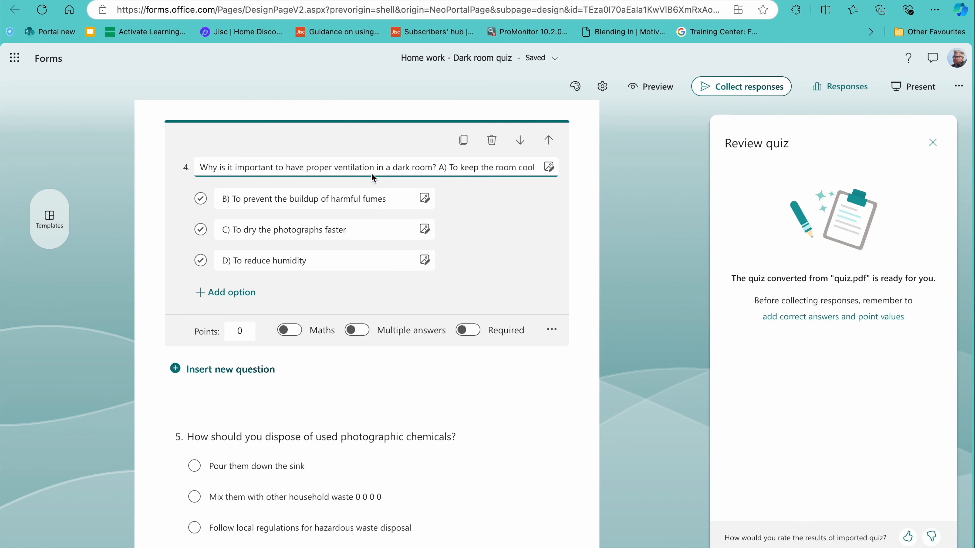
# Add "E)To keep the room cool" to question 4, copying its wording from Copilot, and mark "B) To prevent the buildup of harmful fumes" as correct
pyautogui.click(229, 293)
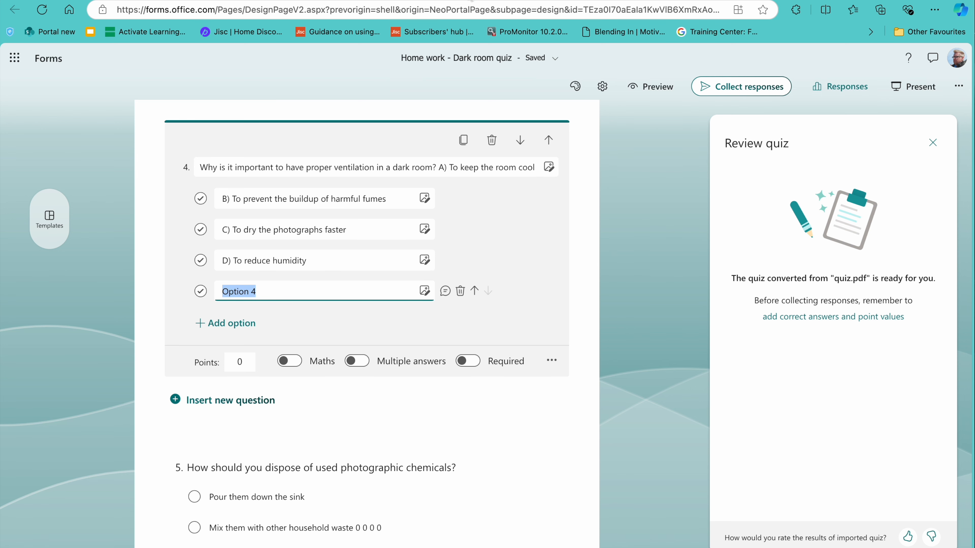
pyautogui.click(471, 0)
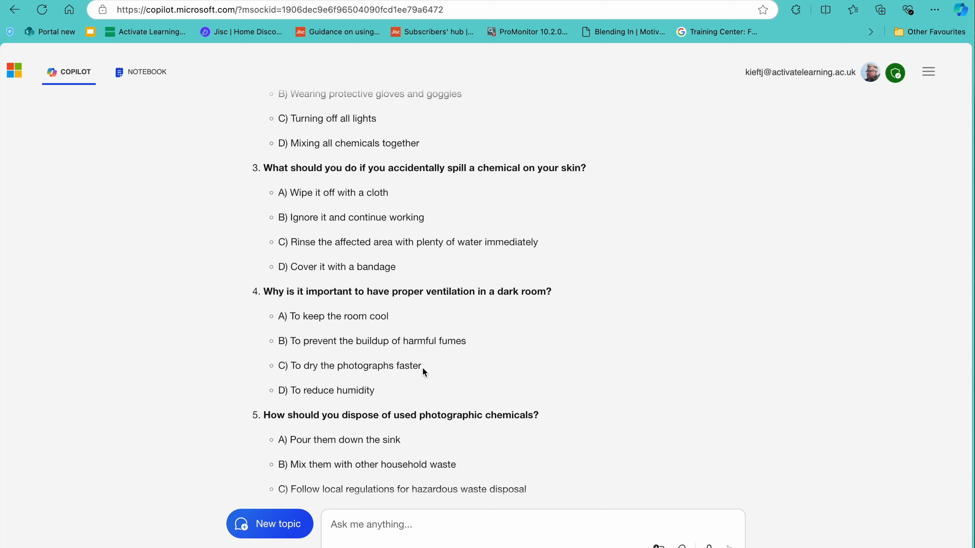
pyautogui.moveTo(396, 315); pyautogui.dragTo(288, 318)
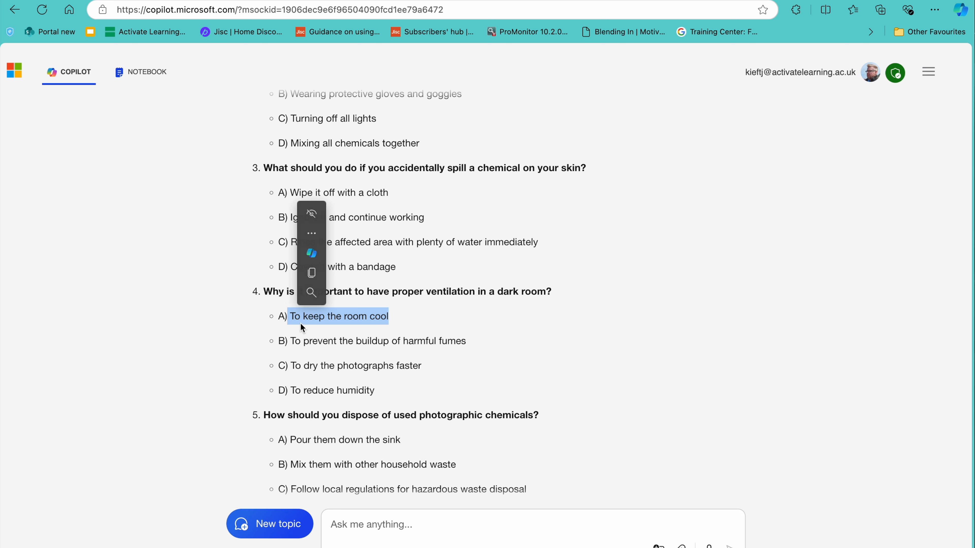
pyautogui.press('super+c')
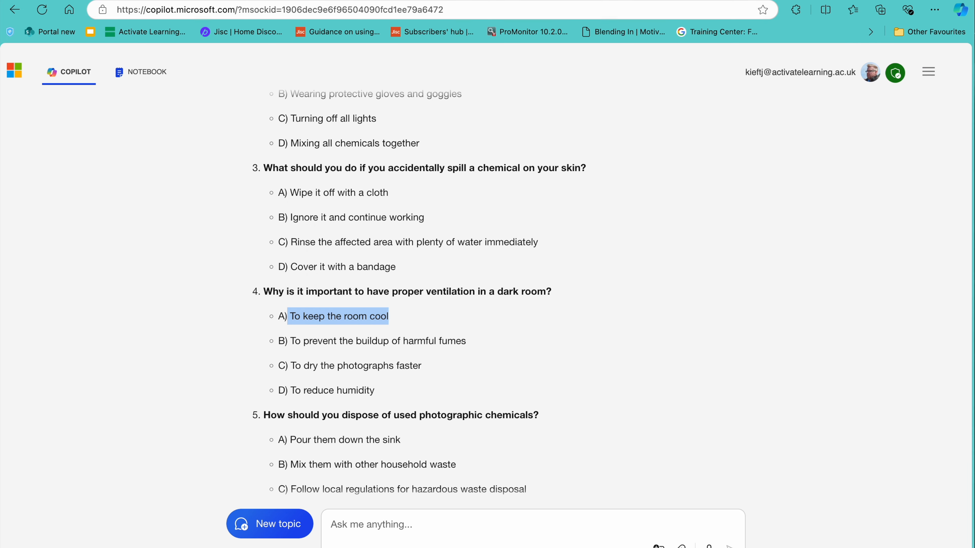
pyautogui.click(341, 0)
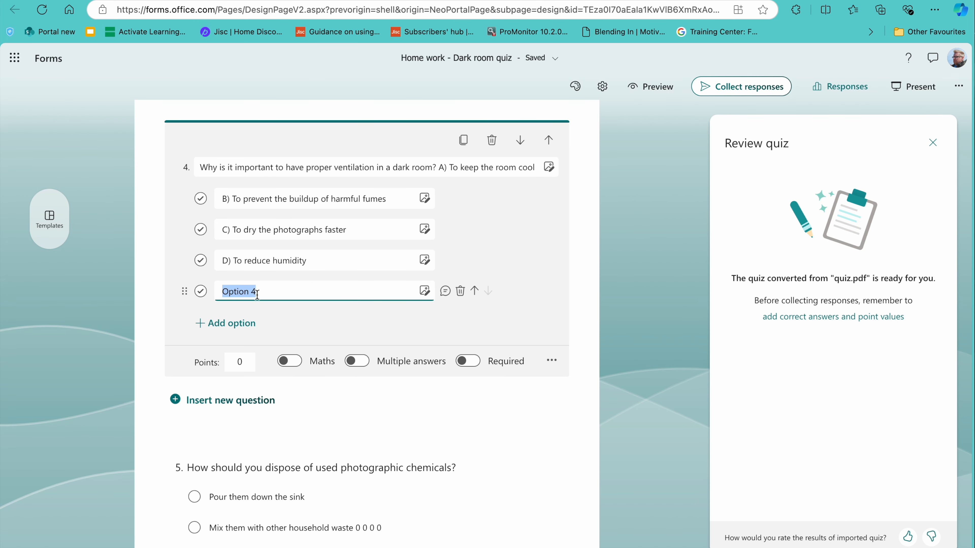
pyautogui.press('super+v')
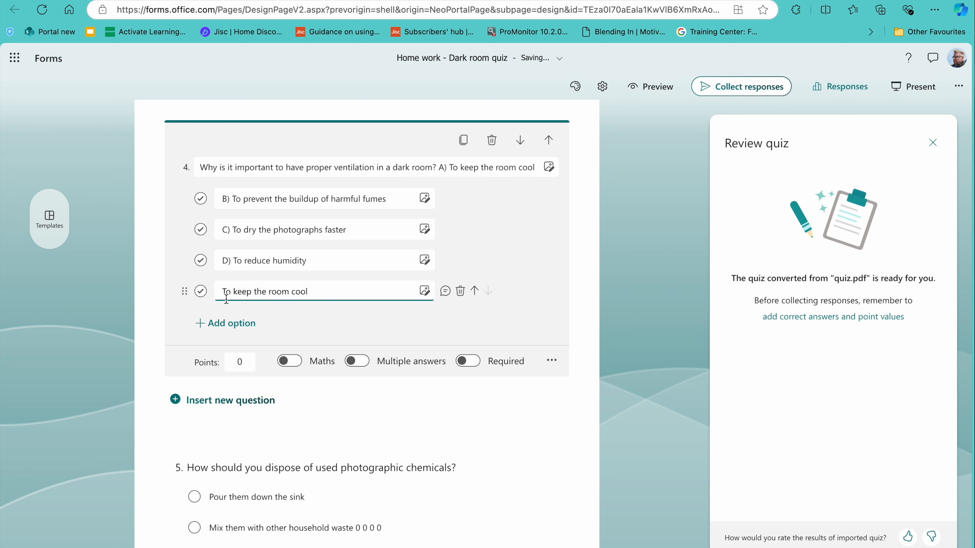
pyautogui.write('E')
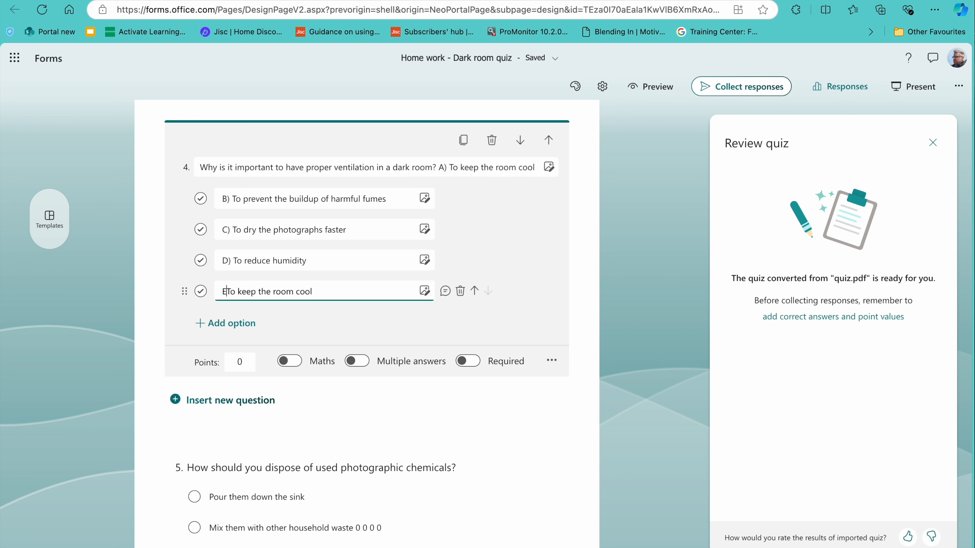
pyautogui.write(')')
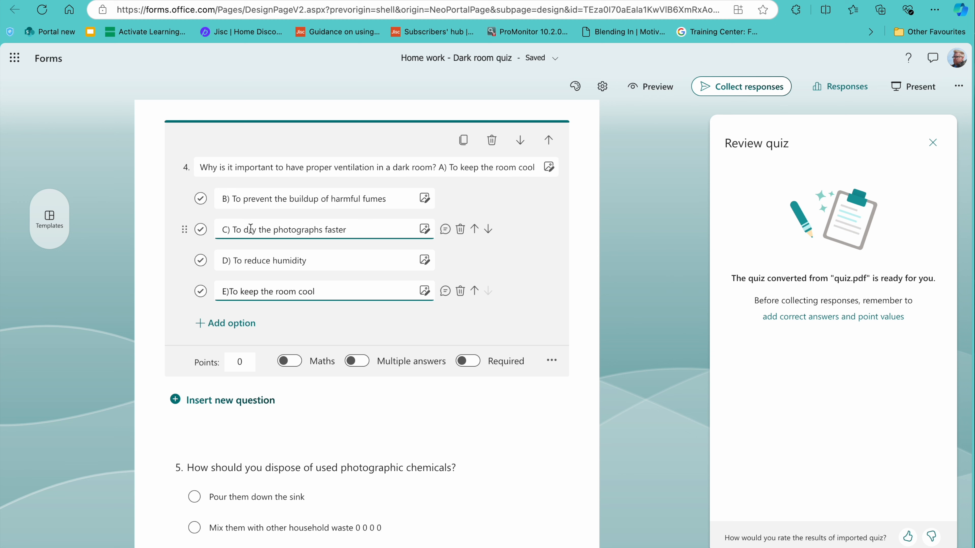
pyautogui.click(200, 199)
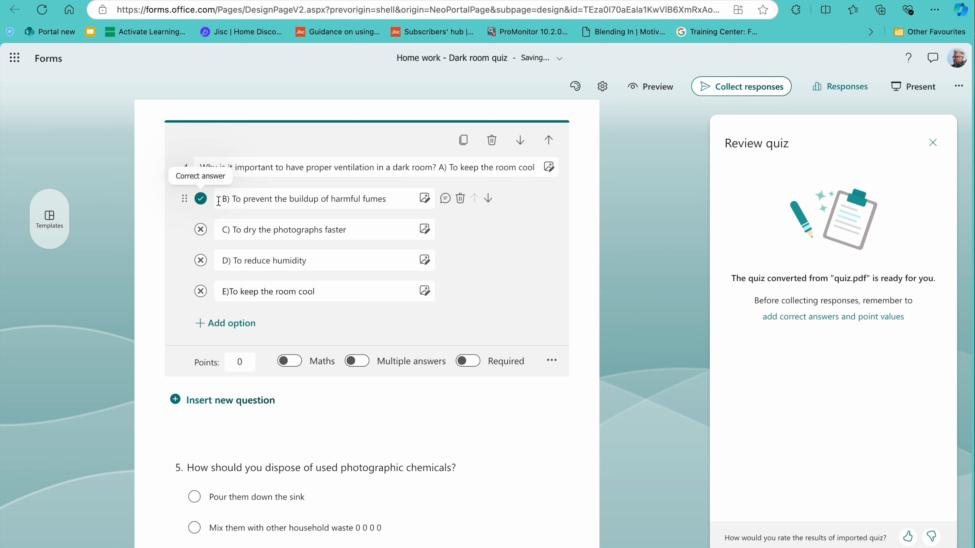
# Try to move question 4's correct option further down the answer list
pyautogui.click(488, 199)
pyautogui.click(489, 200)
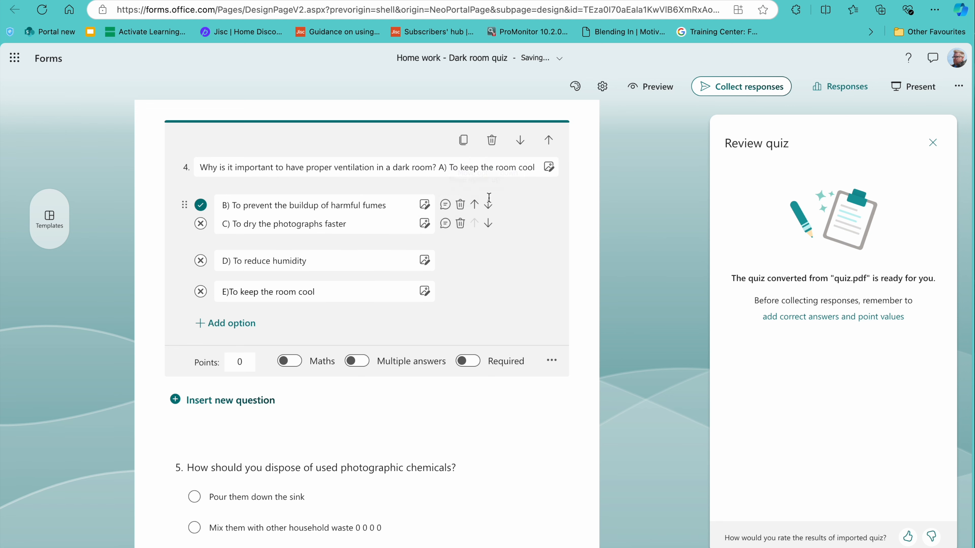
pyautogui.click(488, 199)
pyautogui.click(490, 201)
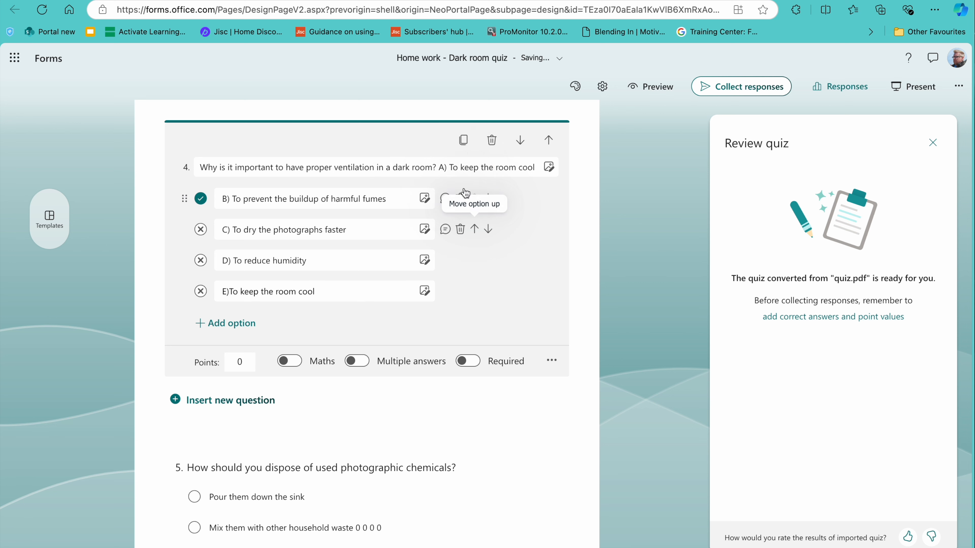
pyautogui.moveTo(448, 201)
pyautogui.click(488, 199)
pyautogui.click(488, 198)
pyautogui.click(488, 198)
pyautogui.click(488, 198)
# Make question 4 a required question
pyautogui.scroll(-1, 464, 366)
pyautogui.click(467, 333)
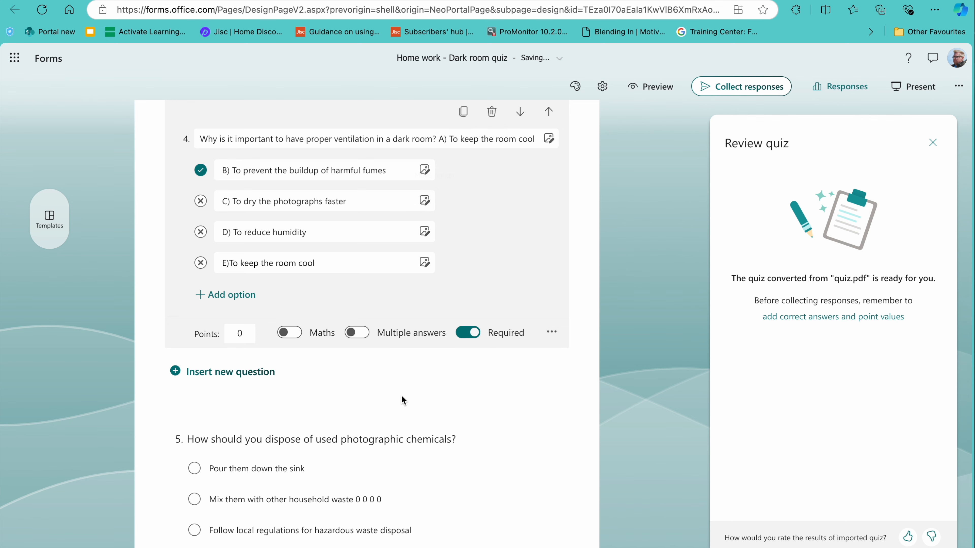
# Delete the stray question 6 that contains only Copilot's closing remark "I hope these questions help!"
pyautogui.scroll(-4, 402, 397)
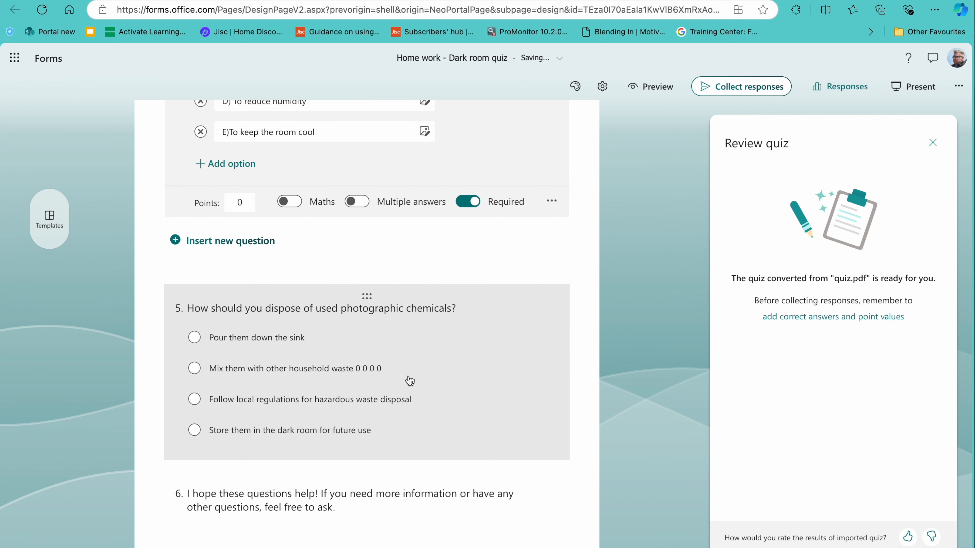
pyautogui.scroll(-1, 384, 399)
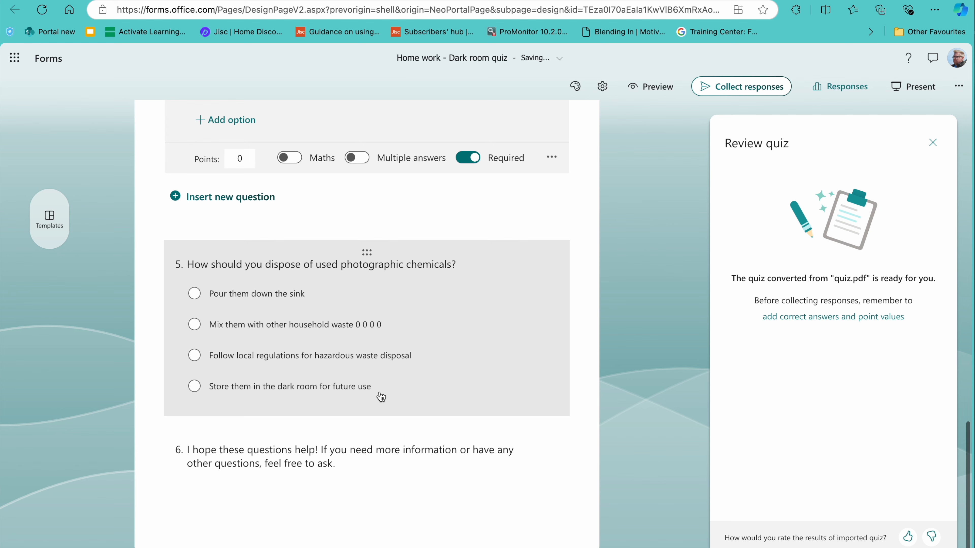
pyautogui.click(340, 491)
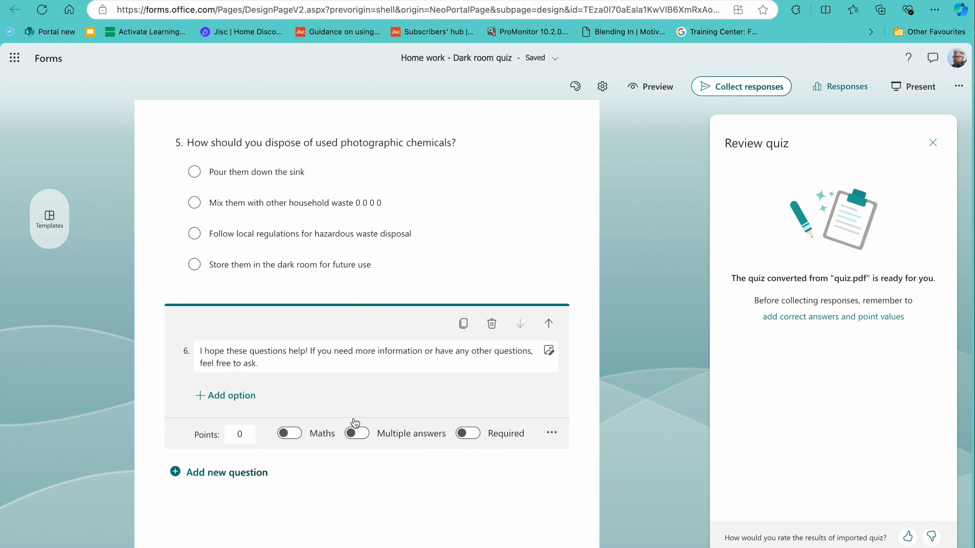
pyautogui.click(492, 325)
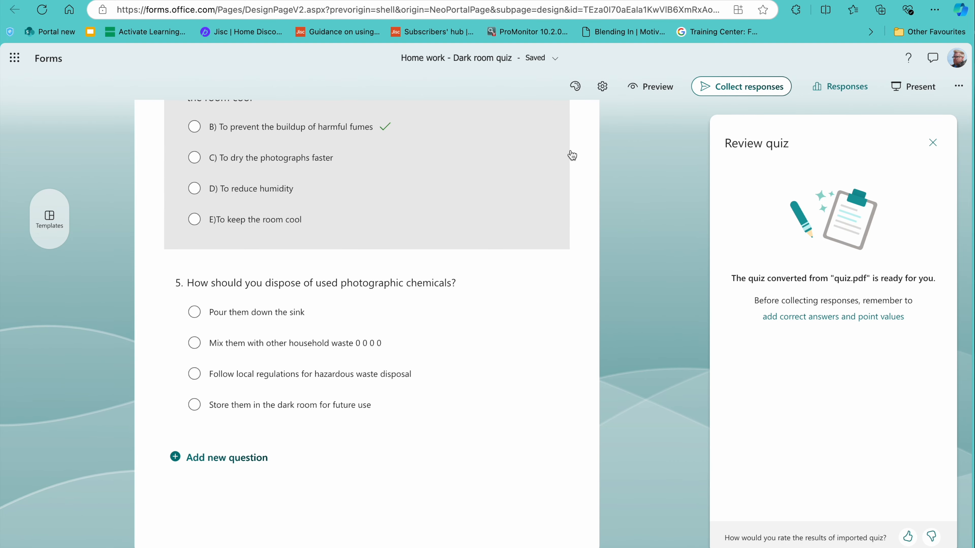
# Add a new text question after question 5 at the end of the quiz
pyautogui.scroll(2, 488, 169)
pyautogui.scroll(9, 488, 169)
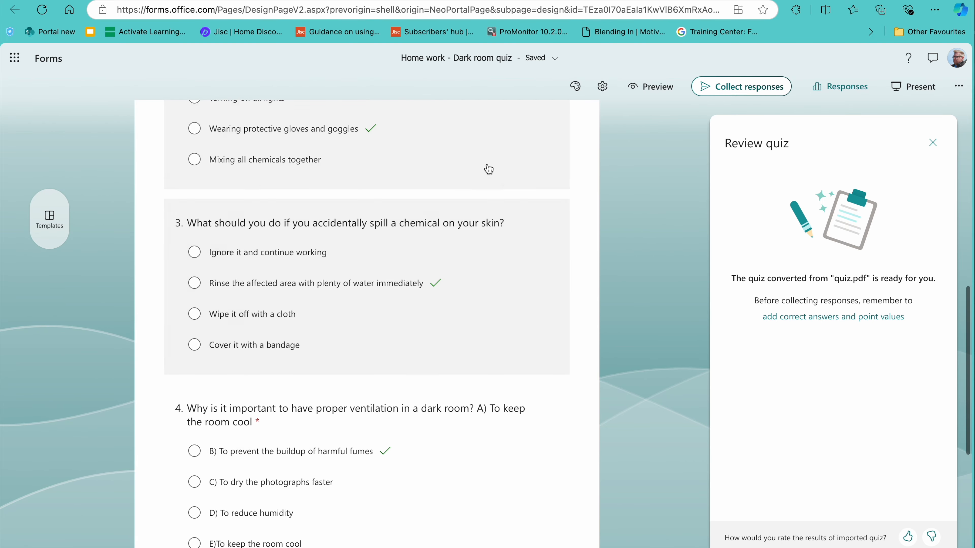
pyautogui.scroll(-11, 488, 169)
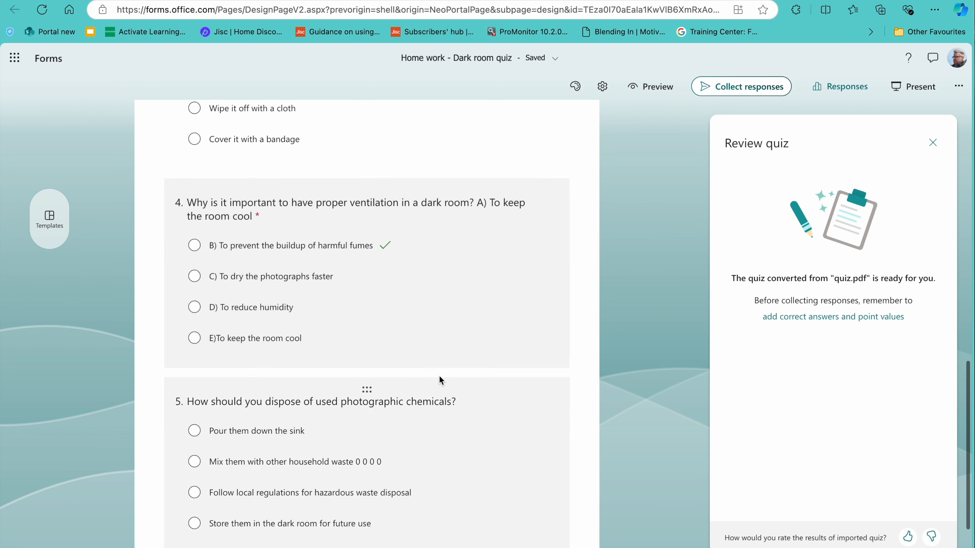
pyautogui.click(215, 467)
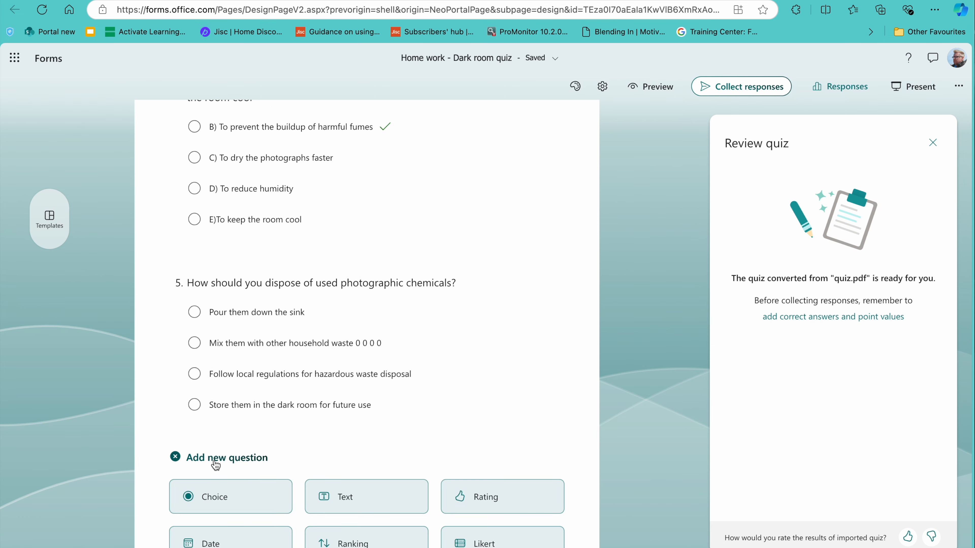
pyautogui.scroll(-3, 384, 465)
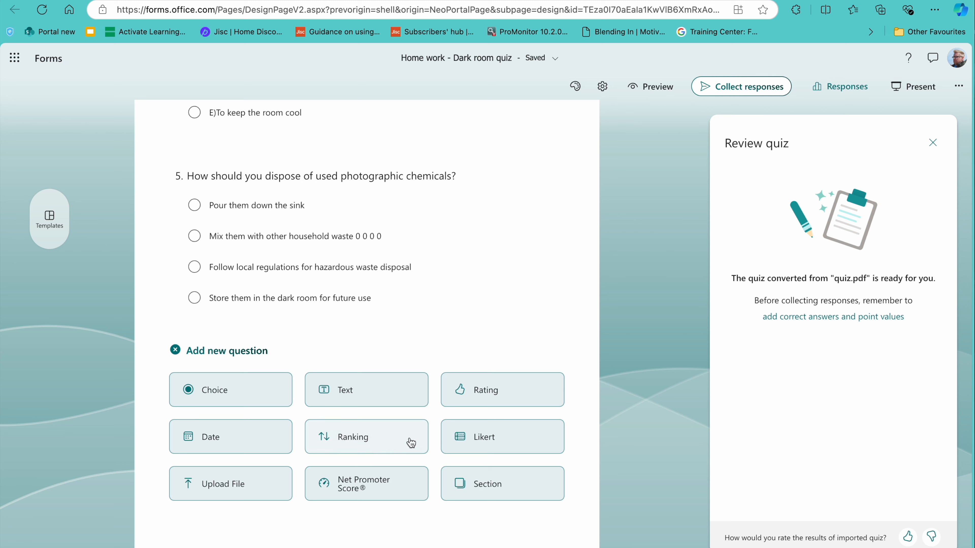
pyautogui.click(368, 404)
pyautogui.click(251, 386)
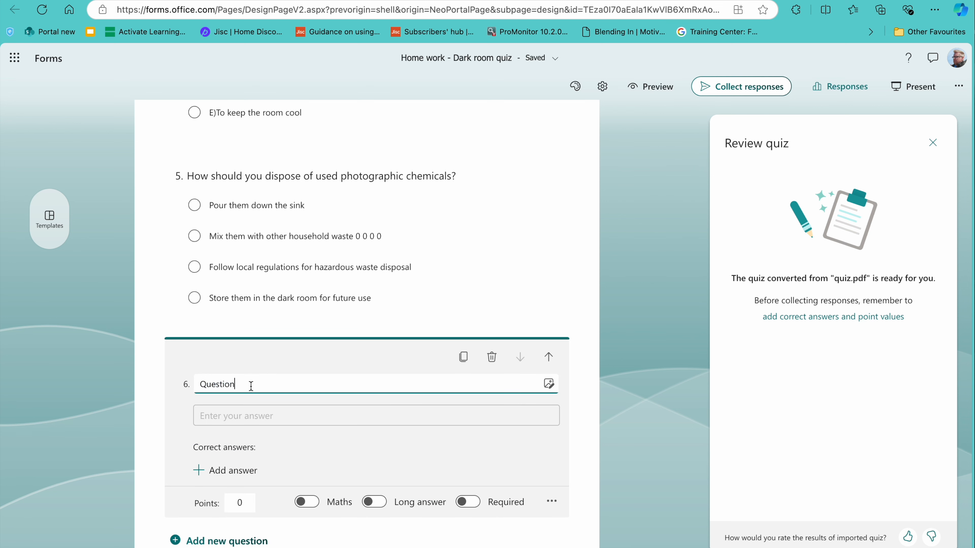
pyautogui.click(157, 382)
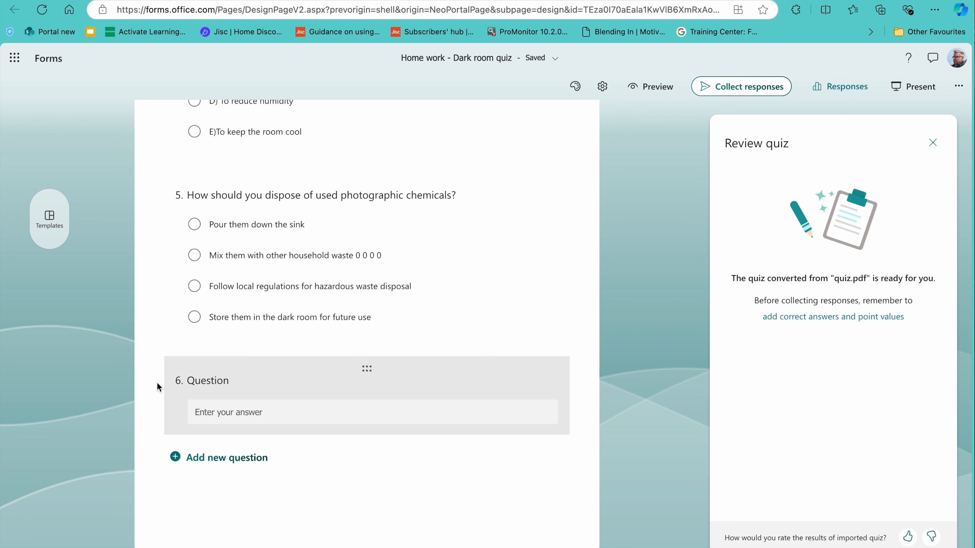
# Set question 6's wording to "Provide some terms linked to working in a Photographic studio?"
pyautogui.click(218, 428)
pyautogui.doubleClick(211, 405)
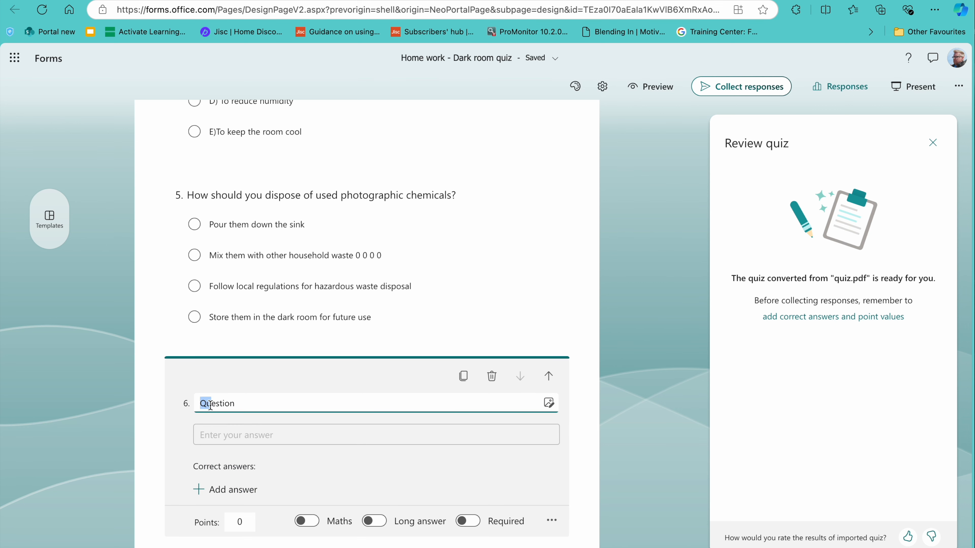
pyautogui.write('Provide')
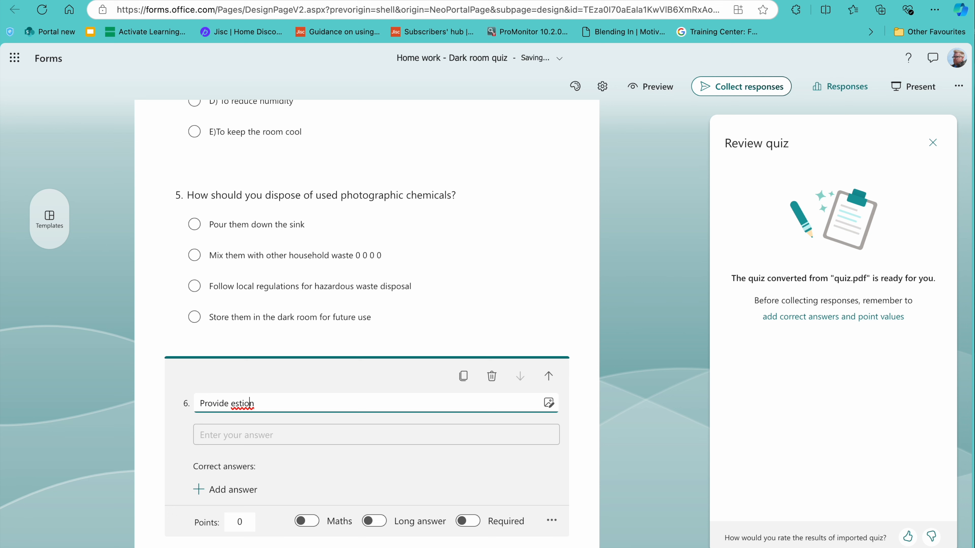
pyautogui.press('BackSpace')
pyautogui.press('BackSpace')
pyautogui.write('working in a Photographic studio?')
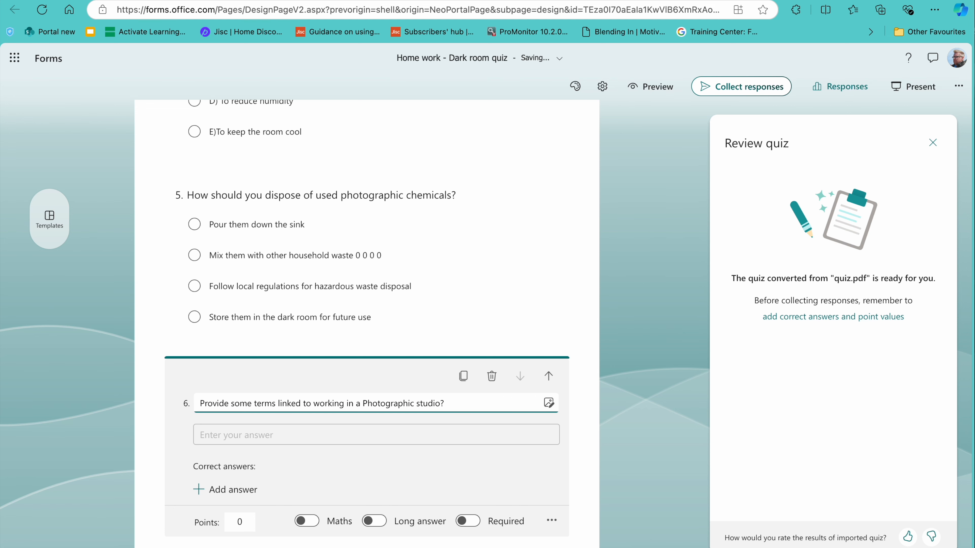
# Start inserting an image into question 6 and search Bing images for "Photographic studio"
pyautogui.click(549, 404)
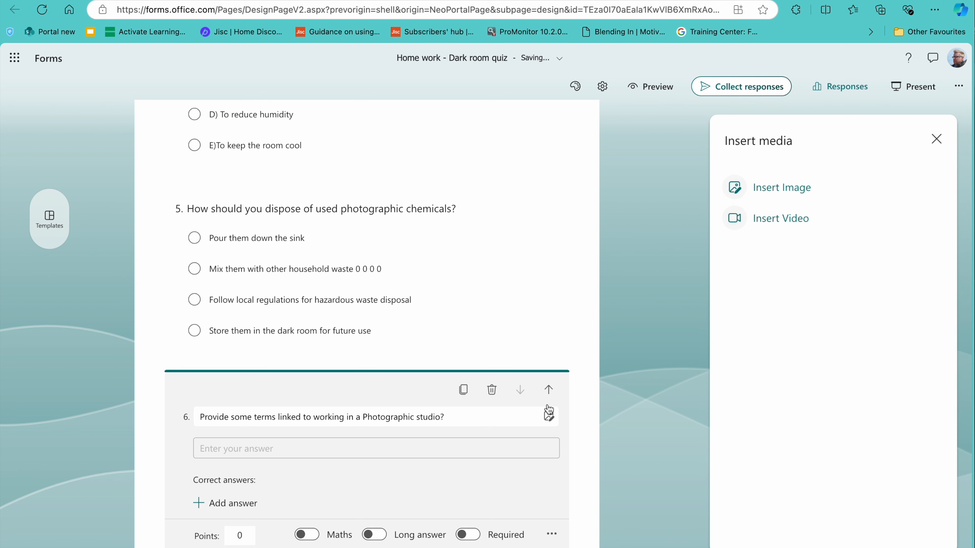
pyautogui.click(797, 191)
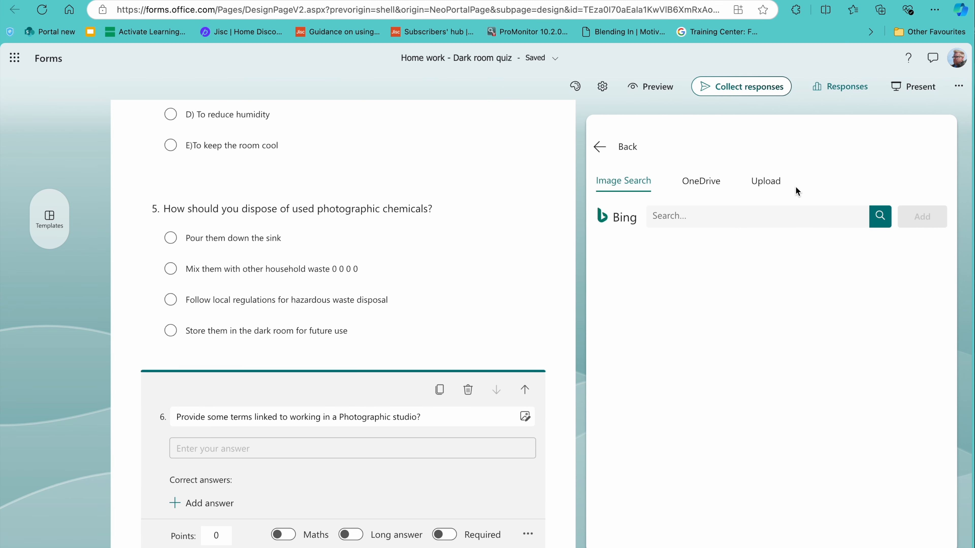
pyautogui.click(680, 215)
pyautogui.write('Pho')
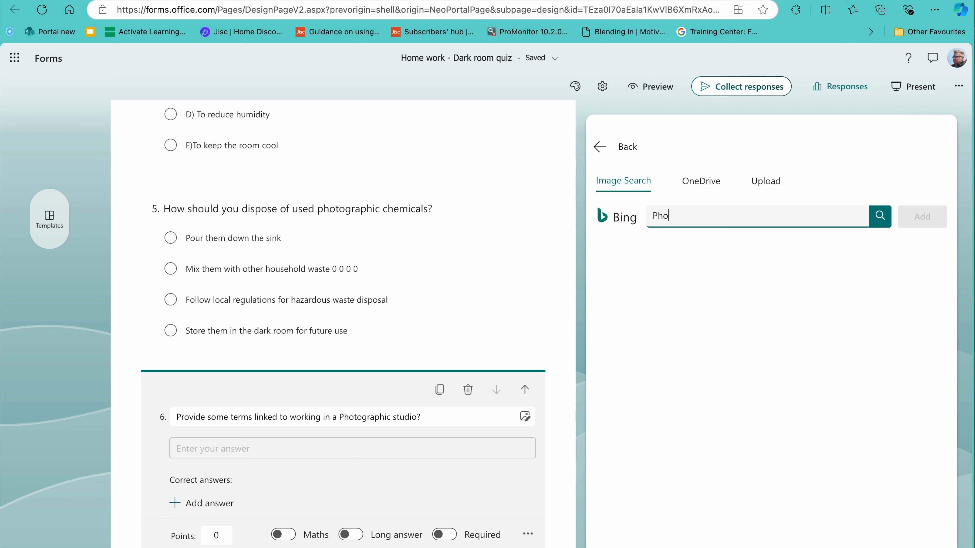
pyautogui.write('tographic studio')
pyautogui.click(883, 222)
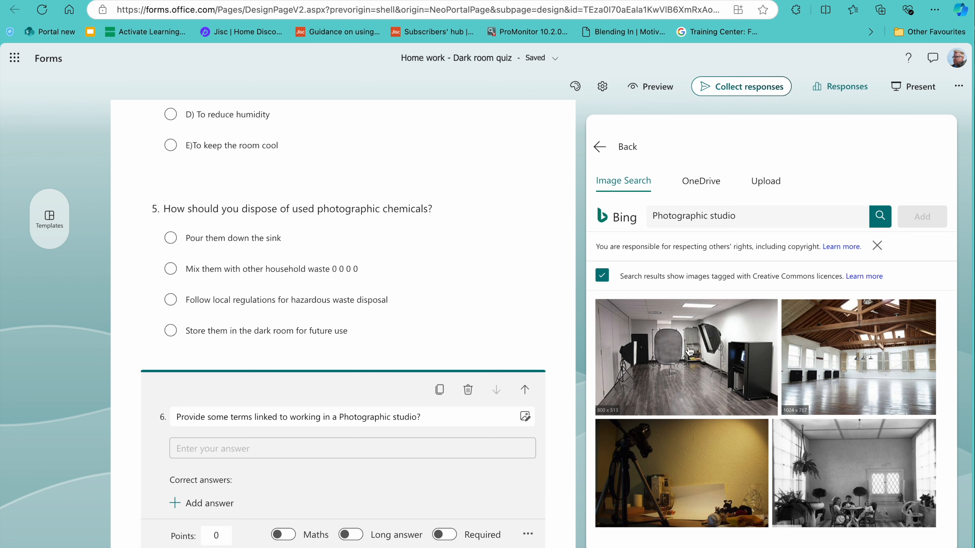
# Browse the image results and add the 800 x 513 photo of the studio with lights and a grey backdrop to question 6
pyautogui.scroll(-10, 686, 399)
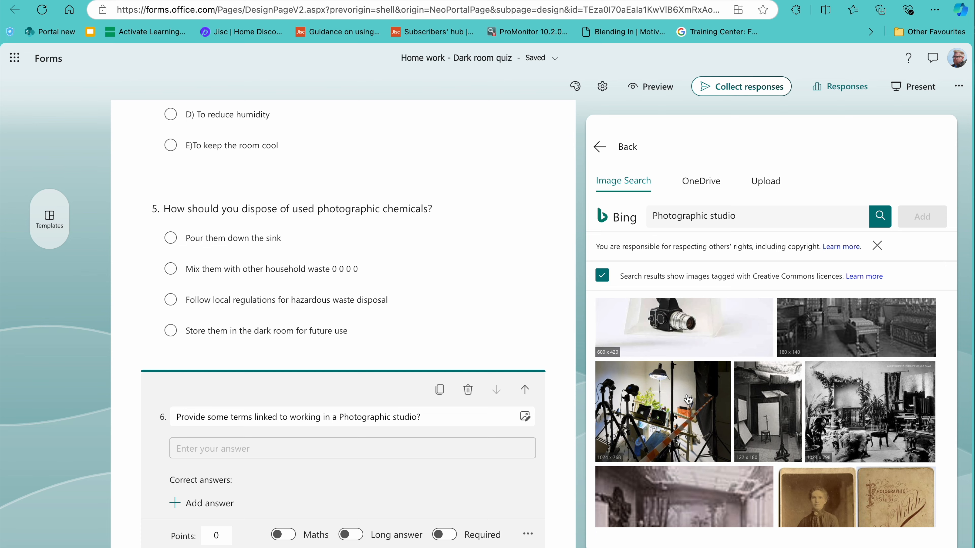
pyautogui.scroll(8, 688, 400)
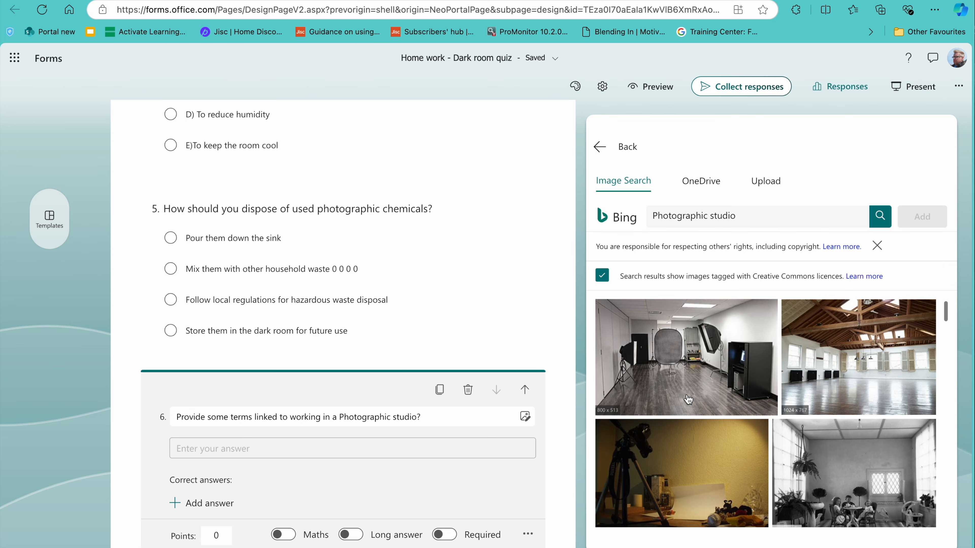
pyautogui.scroll(-10, 695, 379)
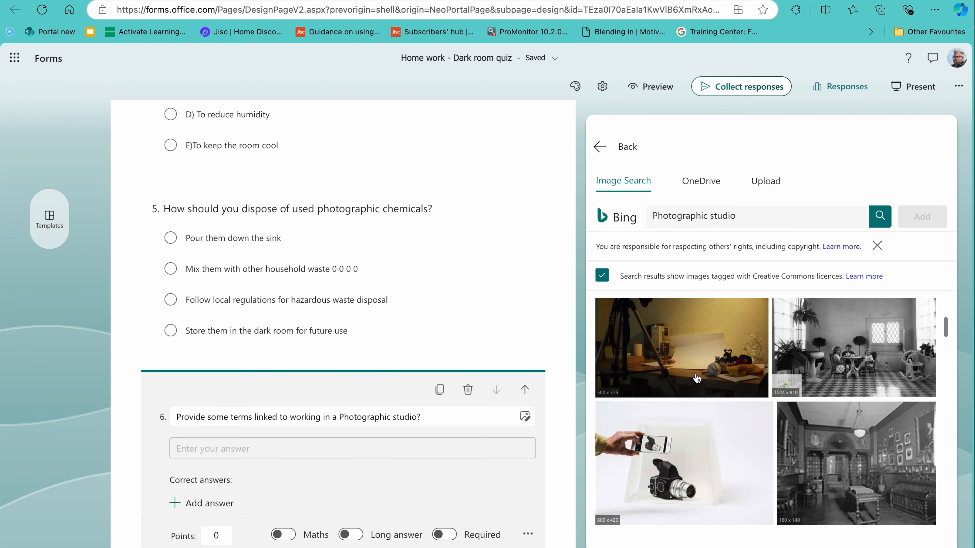
pyautogui.scroll(-10, 697, 379)
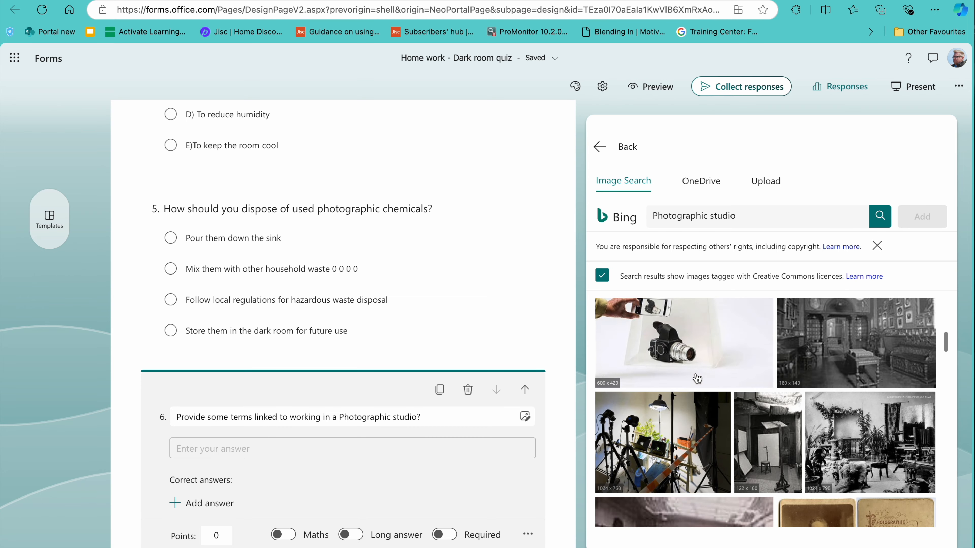
pyautogui.scroll(3, 697, 379)
pyautogui.click(670, 376)
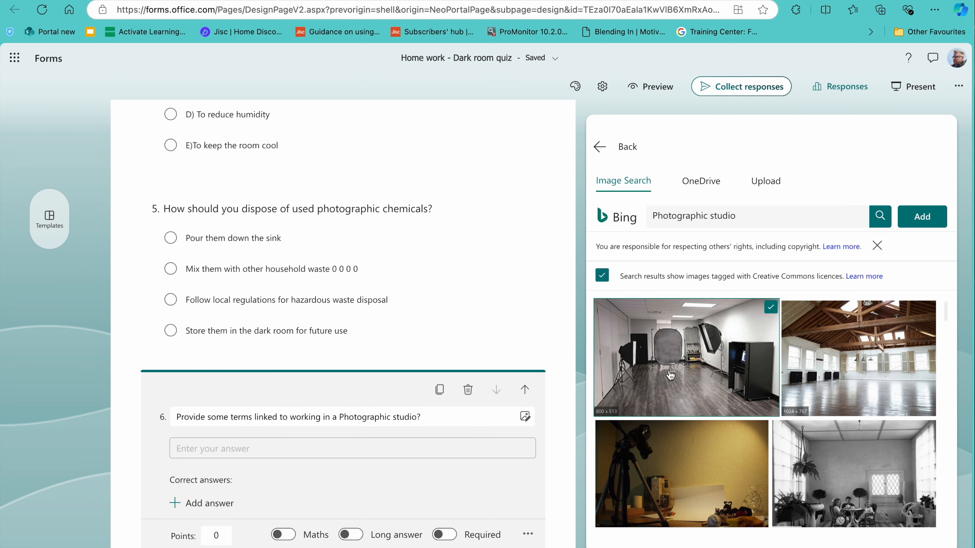
pyautogui.click(921, 217)
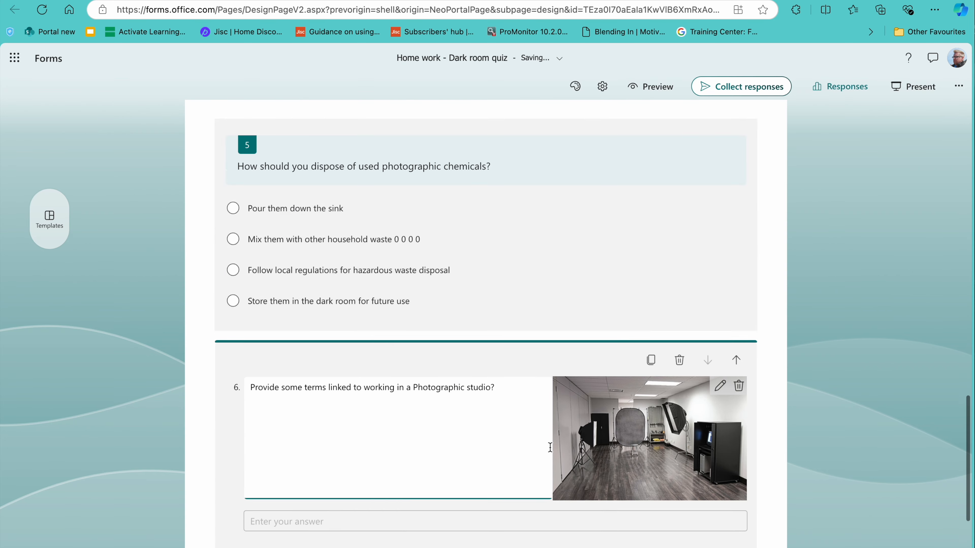
# Add "Softbox" and "Tripod" as correct answers for question 6
pyautogui.scroll(-3, 369, 421)
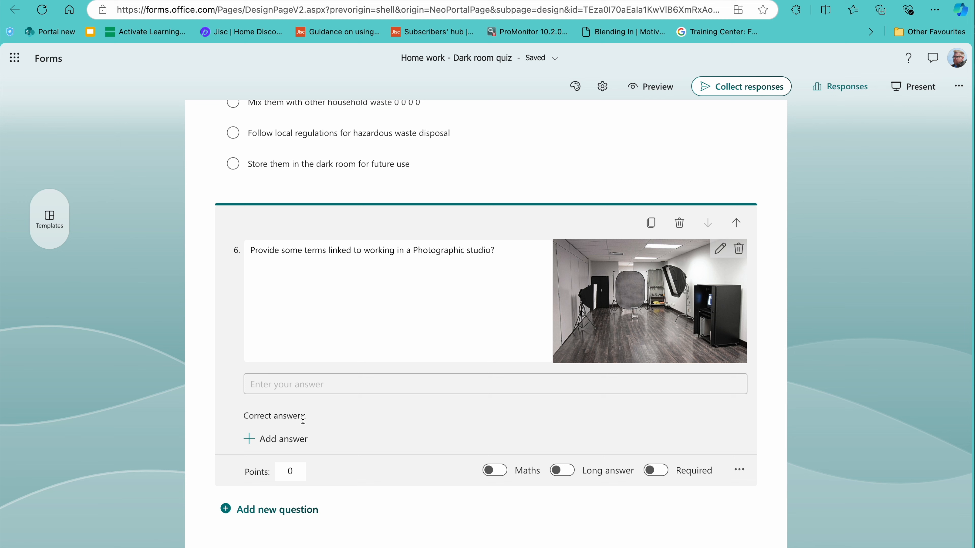
pyautogui.click(252, 442)
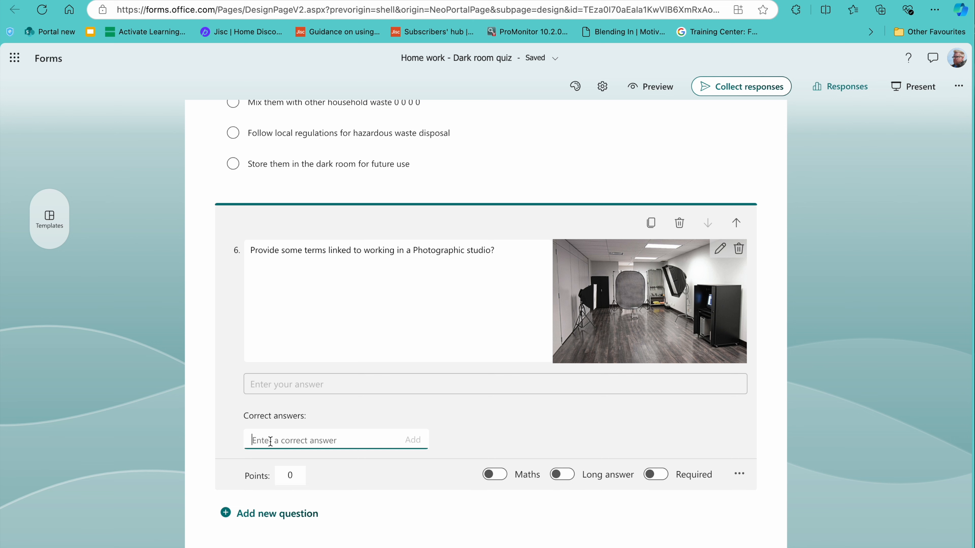
pyautogui.write('Sop')
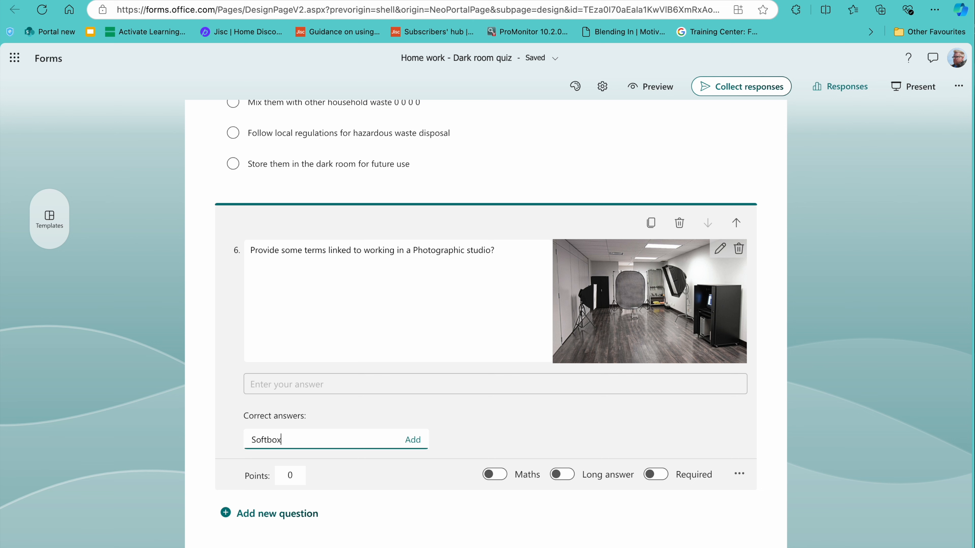
pyautogui.press('Return')
pyautogui.write('Tripod')
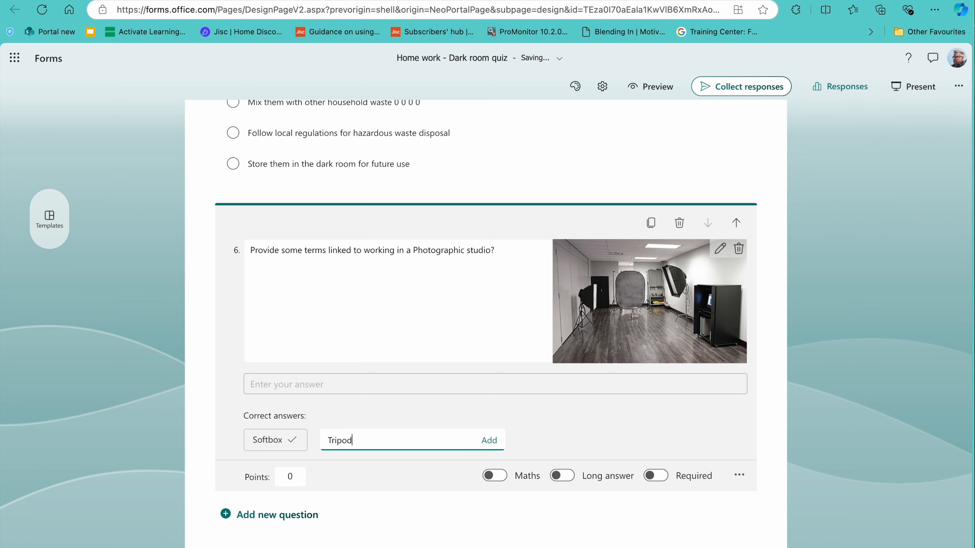
pyautogui.click(496, 439)
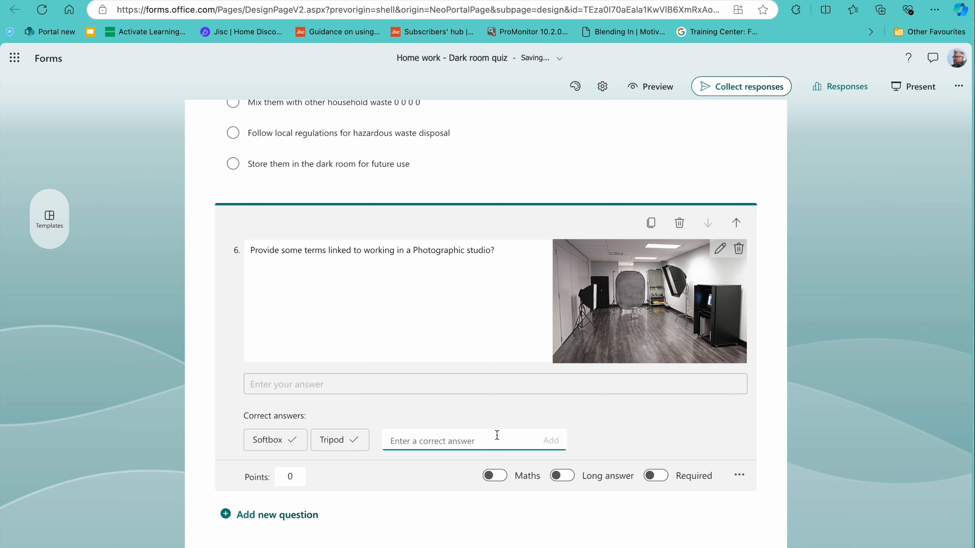
# Add "Camera", "Snoot" and "Reflector" to question 6's correct answers
pyautogui.write('Cam')
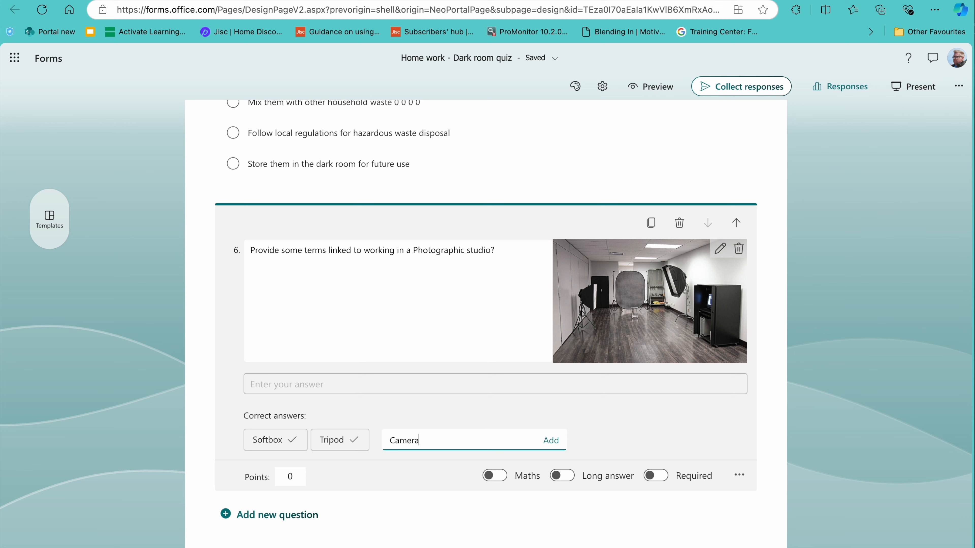
pyautogui.write('era')
pyautogui.click(551, 440)
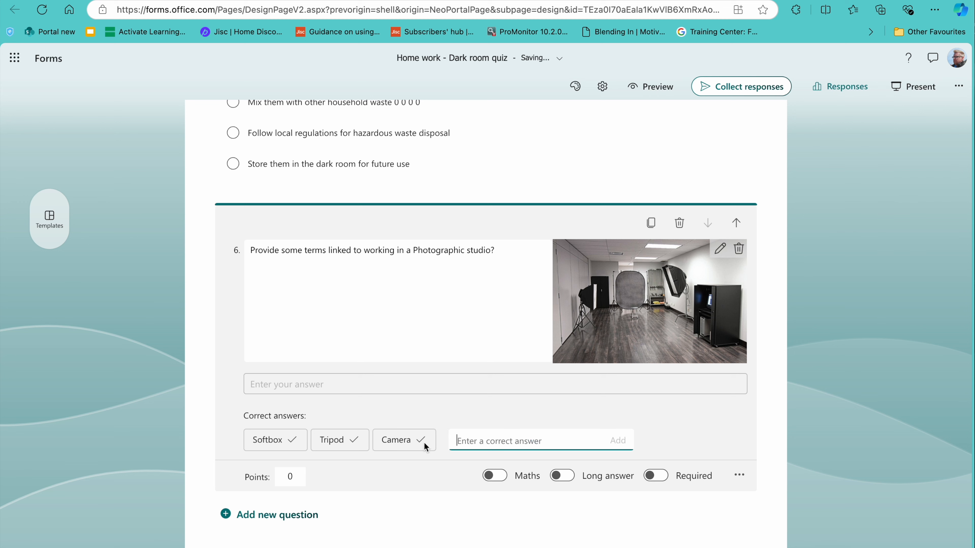
pyautogui.write('Snoot')
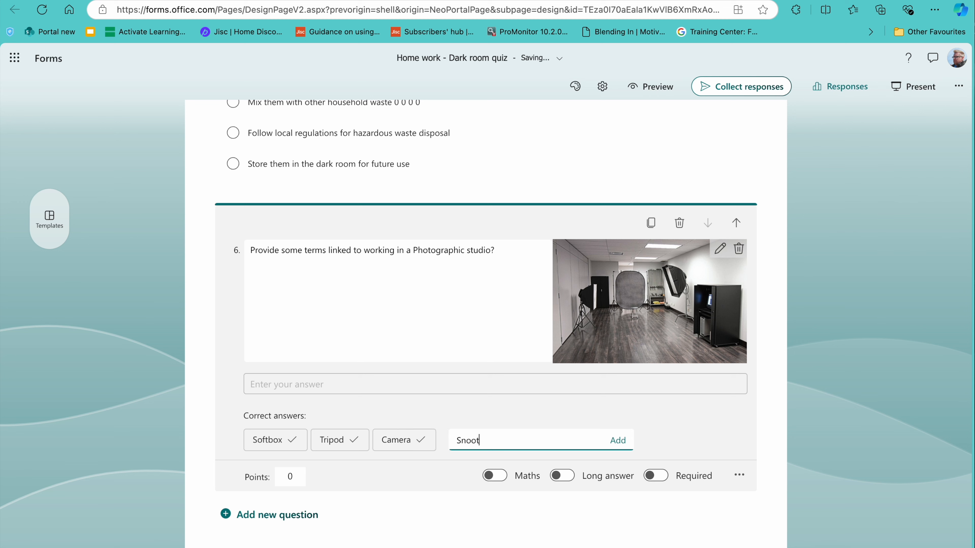
pyautogui.click(618, 440)
pyautogui.write('Reflector')
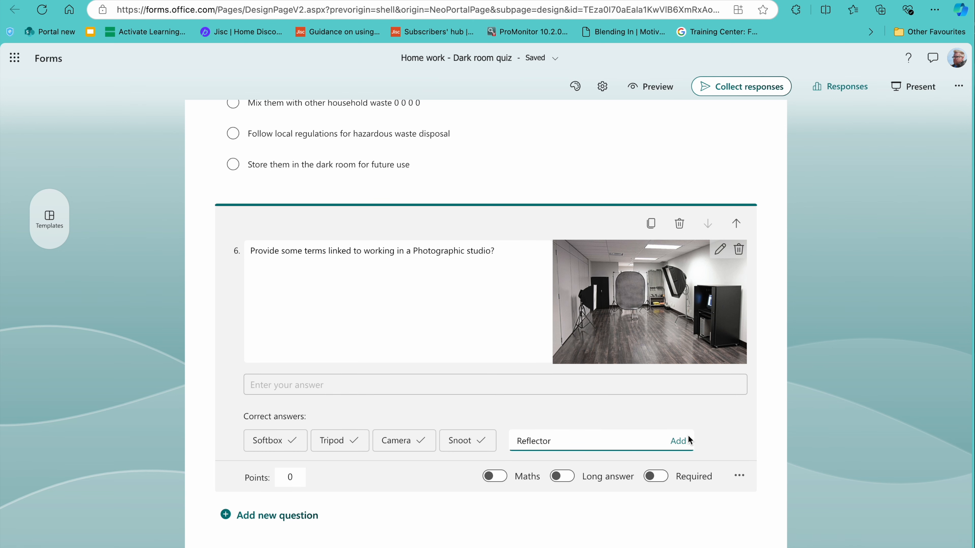
pyautogui.click(685, 442)
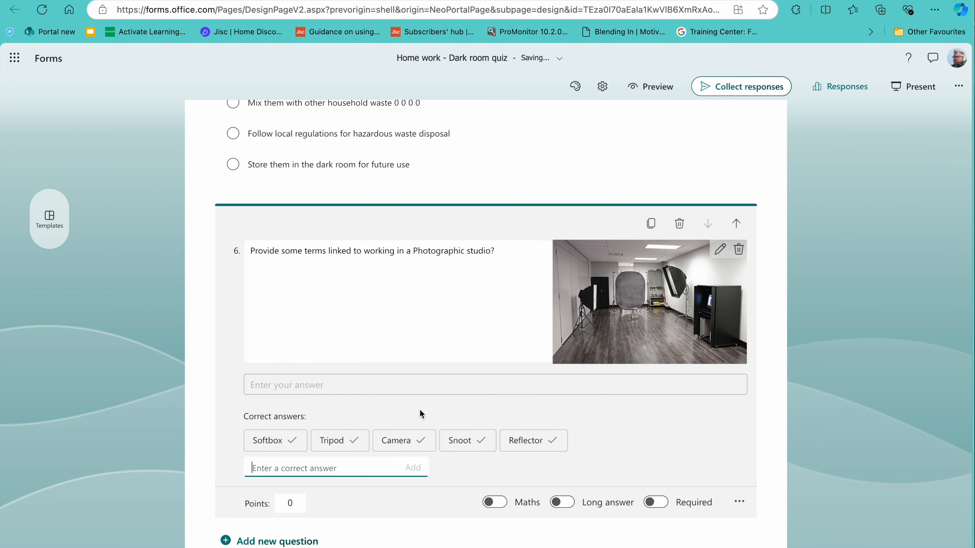
# Make the photographic studio question required
pyautogui.scroll(-1, 675, 473)
pyautogui.click(655, 492)
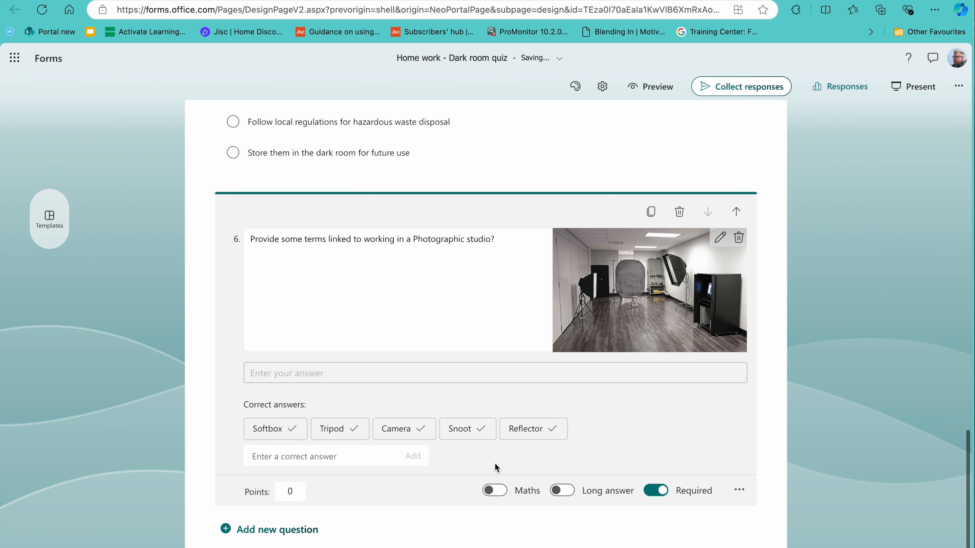
pyautogui.scroll(-2, 461, 423)
pyautogui.scroll(-1, 428, 376)
pyautogui.scroll(5, 428, 376)
pyautogui.scroll(-5, 428, 376)
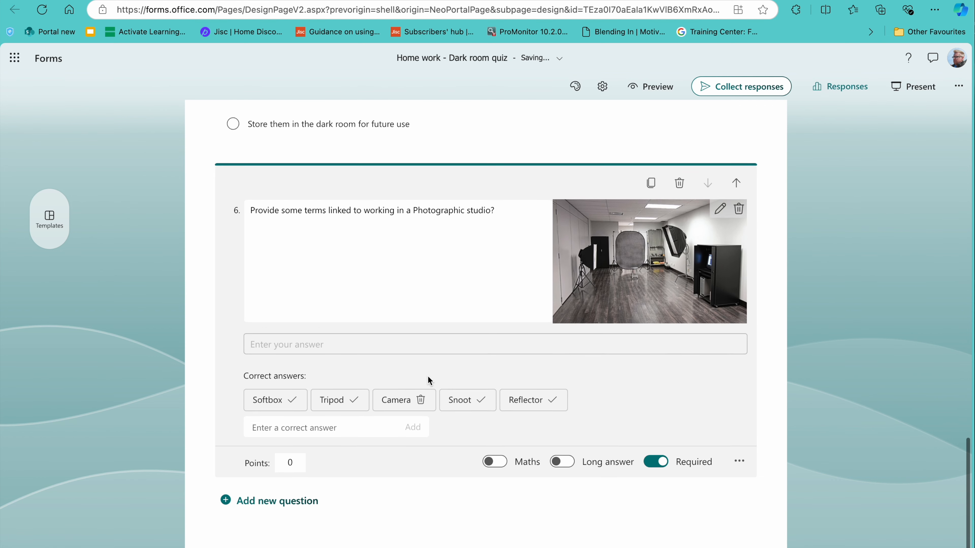
# Add a ranking question after question 6, worded "What is the order for processing Photographic paper"
pyautogui.click(267, 460)
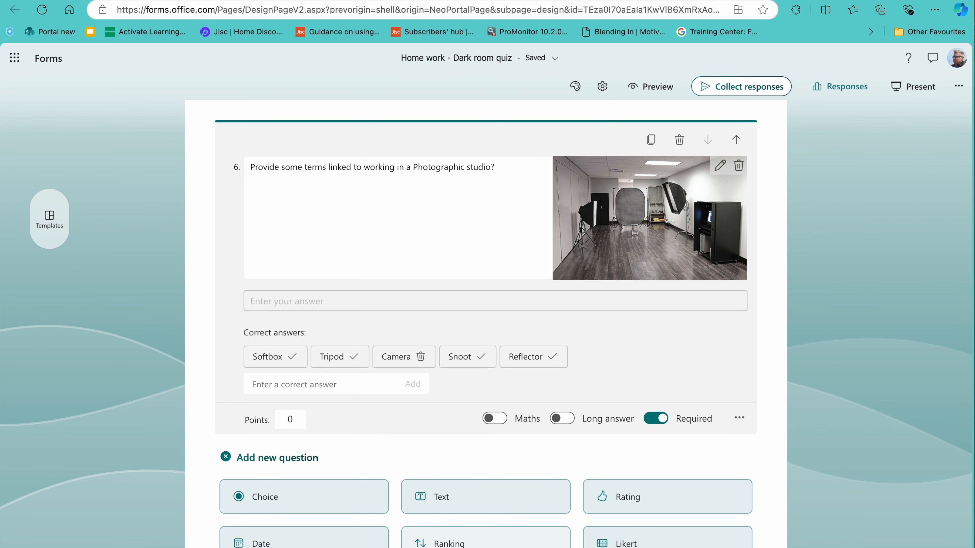
pyautogui.click(449, 542)
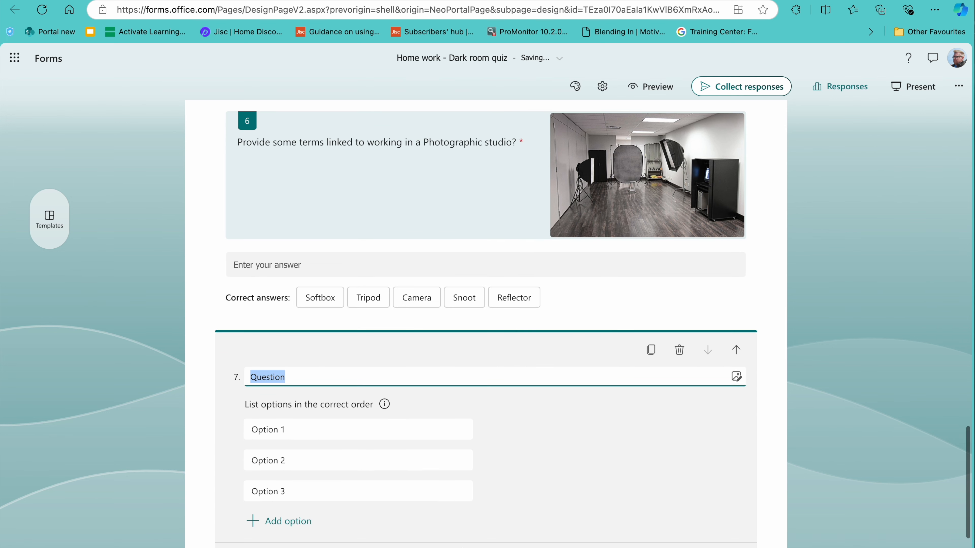
pyautogui.click(297, 376)
pyautogui.doubleClick(297, 376)
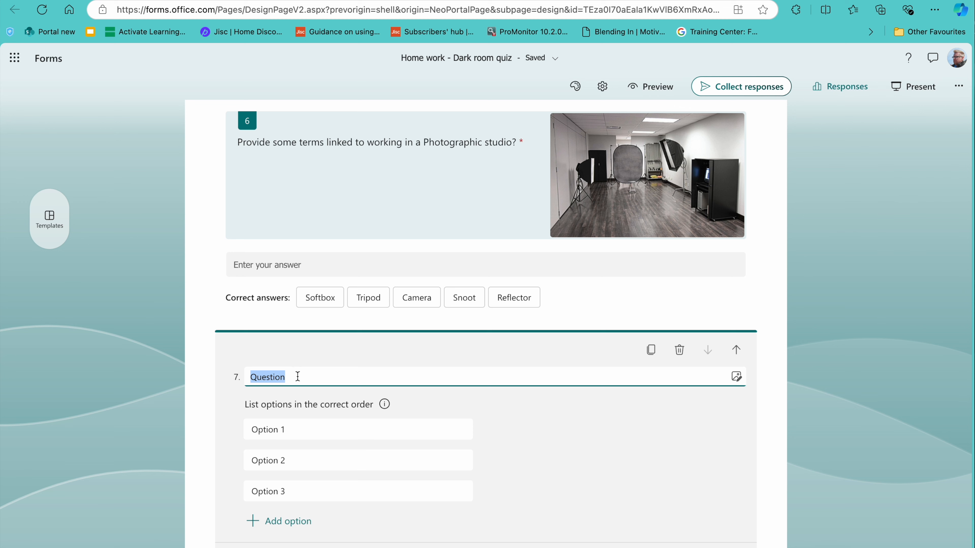
pyautogui.write('What is the or')
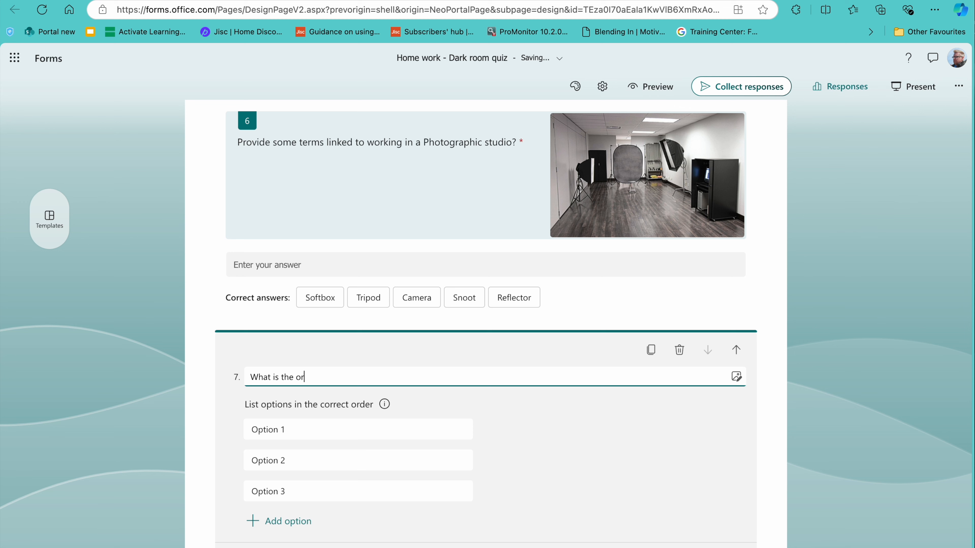
pyautogui.write('der for processing paw')
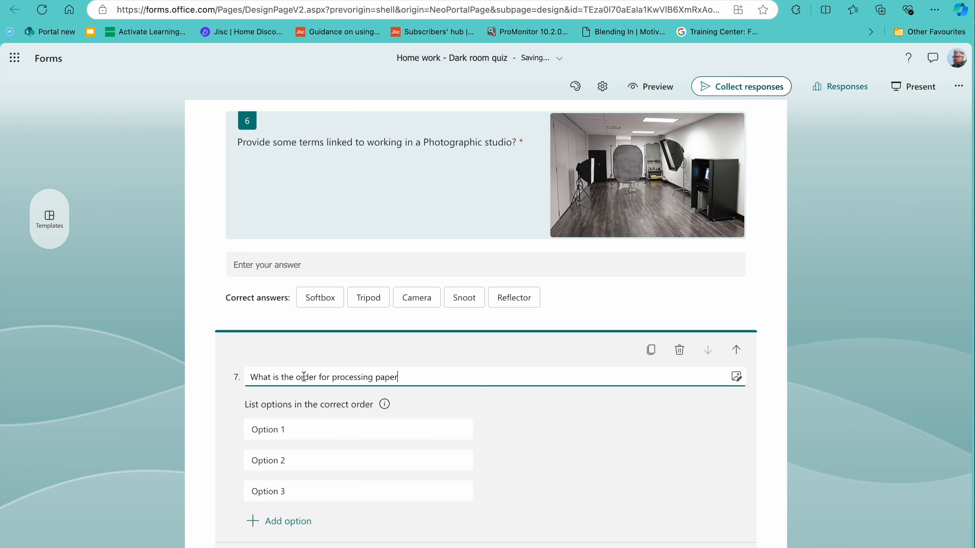
pyautogui.write(' Photographi')
pyautogui.press('BackSpace')
pyautogui.write('ic p')
pyautogui.press('BackSpace')
pyautogui.press('BackSpace')
# Fill in question 7's ranking options in the correct order: "Developer", "Stop bath" and "Fix"
pyautogui.click(277, 429)
pyautogui.doubleClick(276, 429)
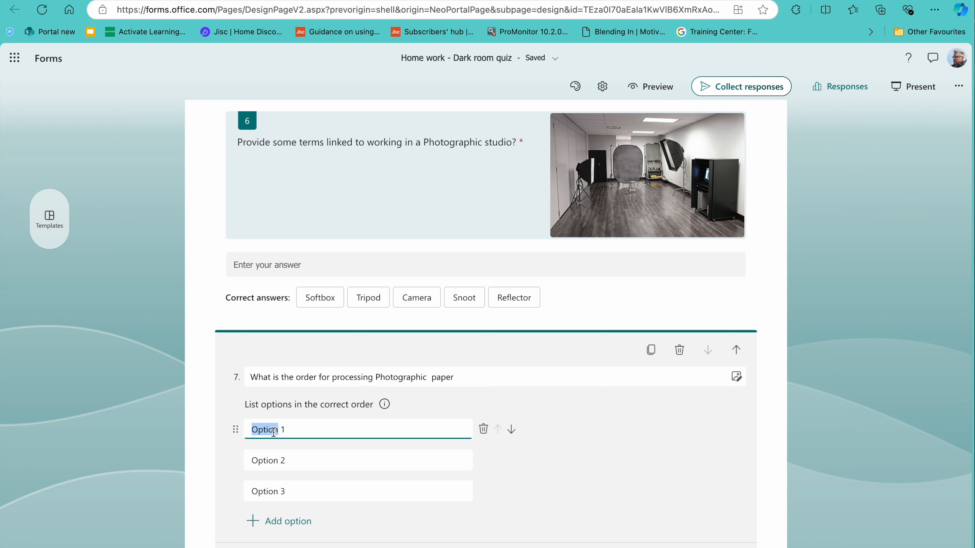
pyautogui.write('Developer')
pyautogui.click(309, 427)
pyautogui.click(256, 461)
pyautogui.moveTo(254, 460); pyautogui.dragTo(298, 460)
pyautogui.write('Stop bath')
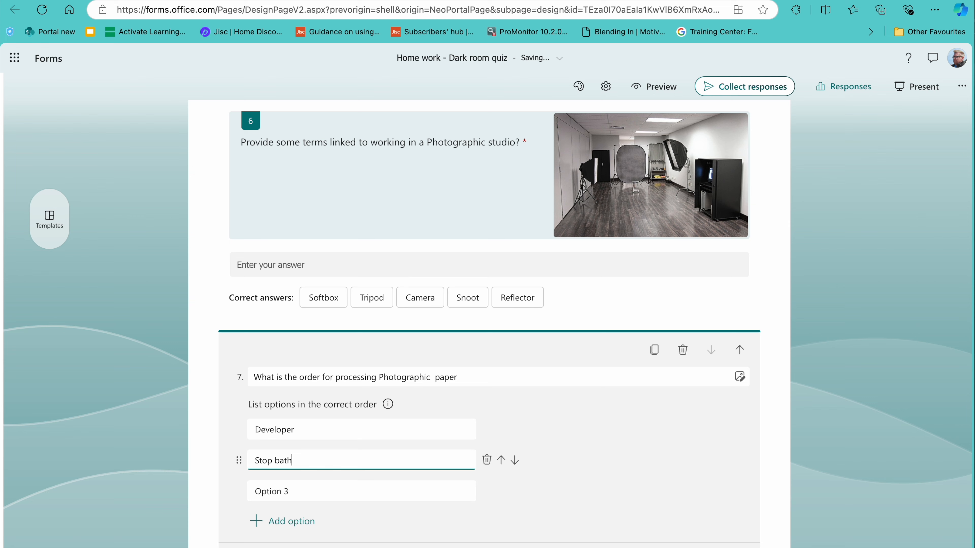
pyautogui.click(291, 491)
pyautogui.write('Fix')
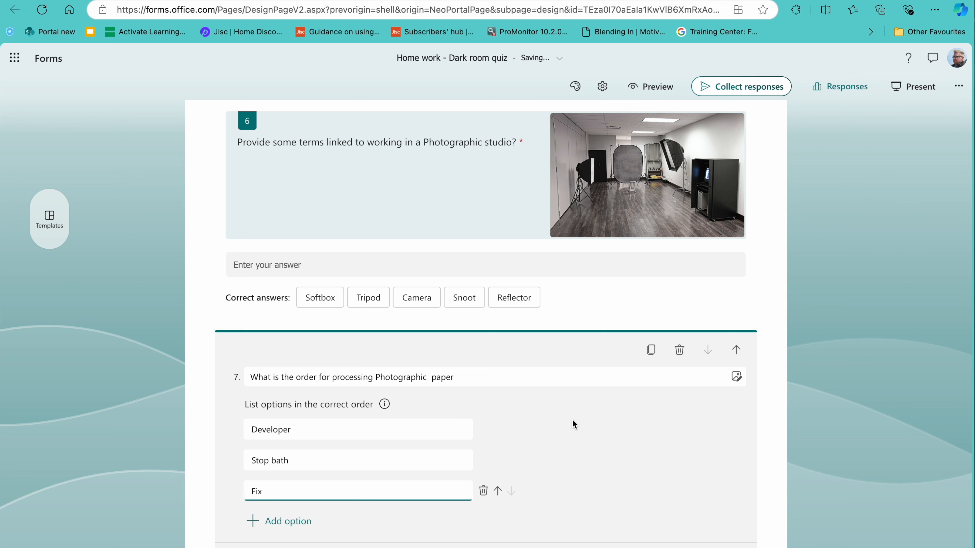
# Open the quiz settings and review the practice mode, automatic results and respondent access options
pyautogui.scroll(-2, 572, 419)
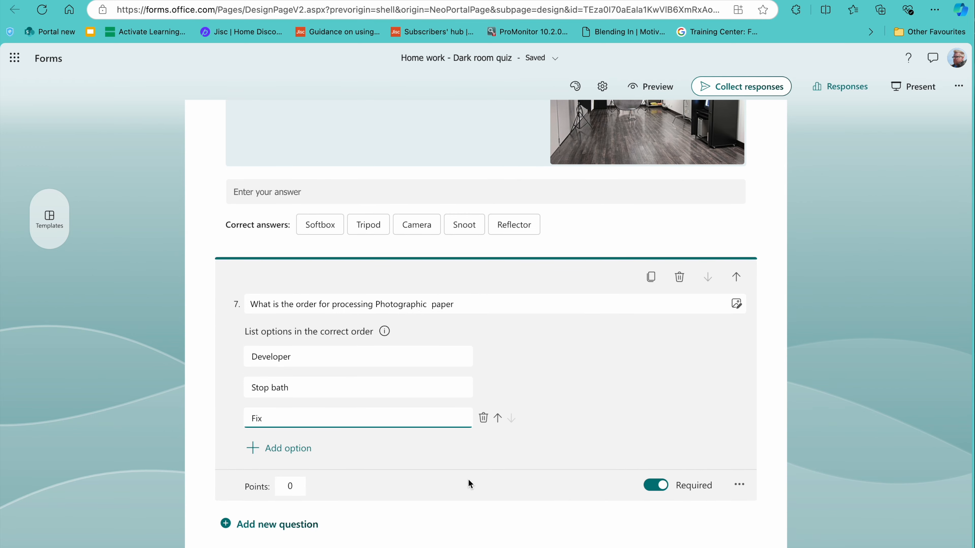
pyautogui.scroll(15, 516, 433)
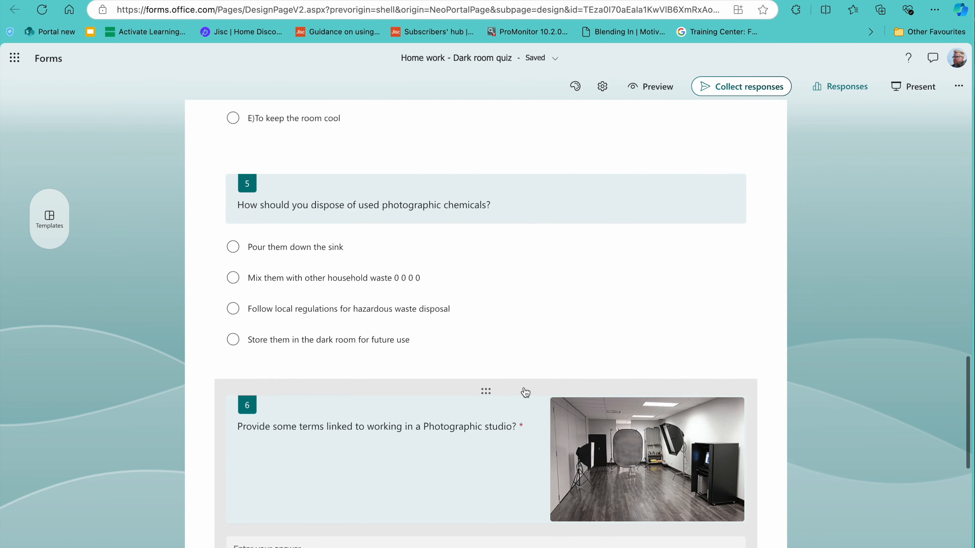
pyautogui.scroll(6, 525, 392)
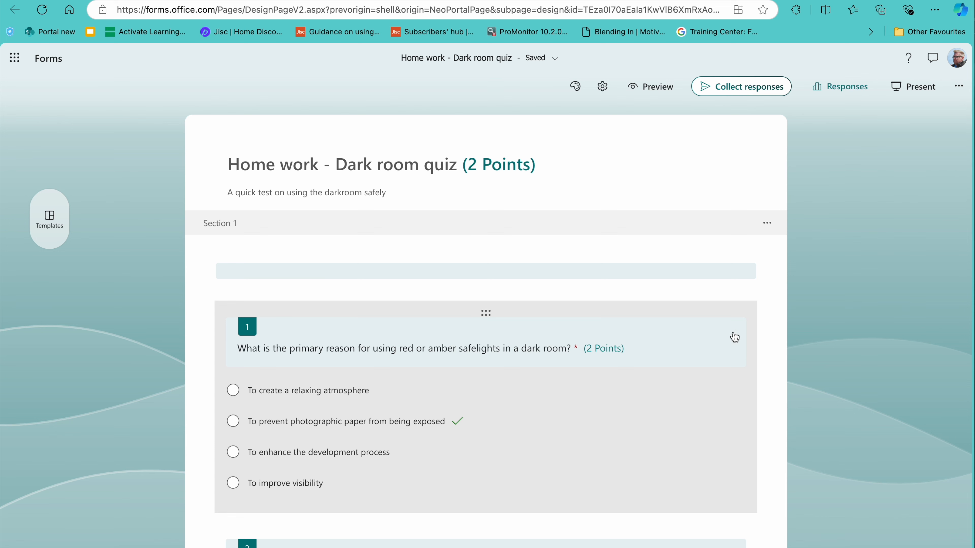
pyautogui.click(958, 88)
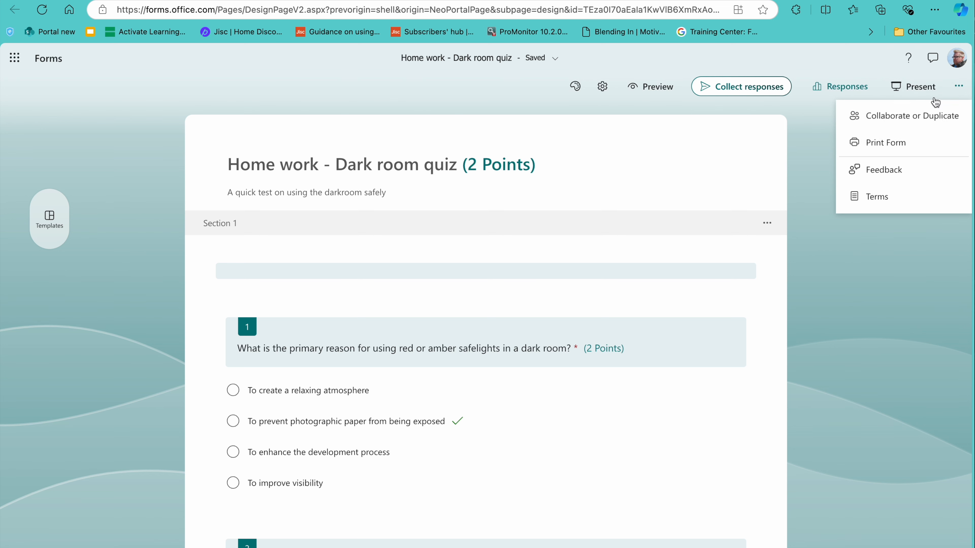
pyautogui.click(604, 87)
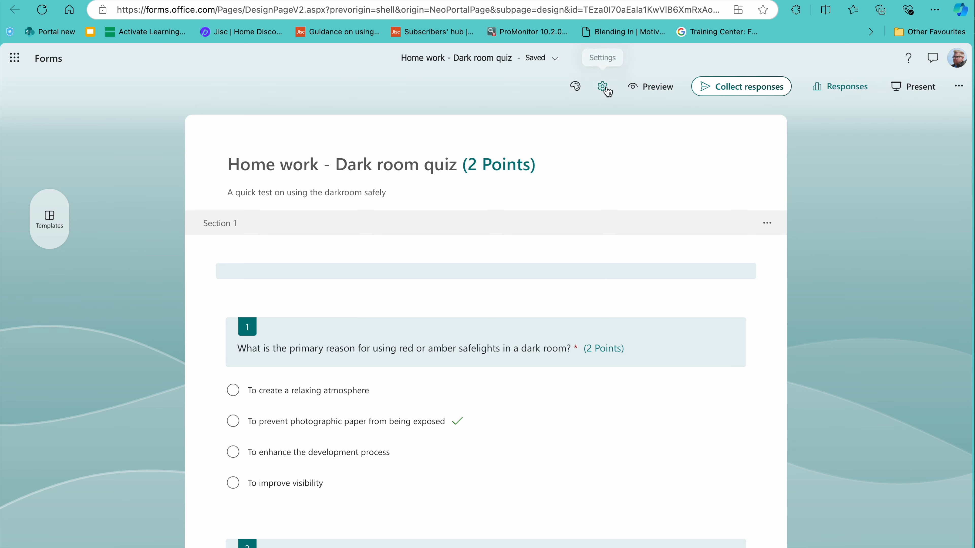
pyautogui.click(606, 89)
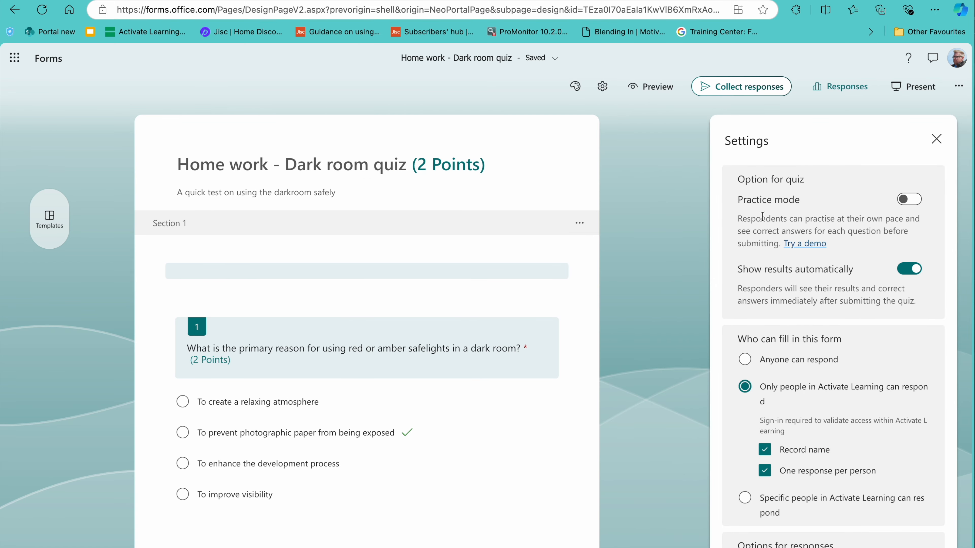
pyautogui.scroll(-2, 843, 272)
pyautogui.scroll(1, 788, 241)
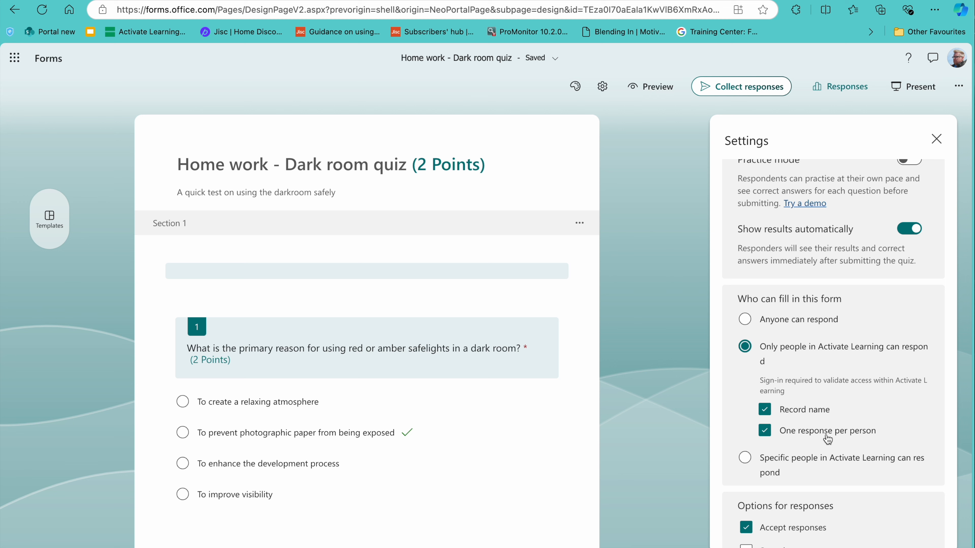
# Enable a start date for responses and set it to 30/09/2024 at 16:30
pyautogui.scroll(-5, 827, 439)
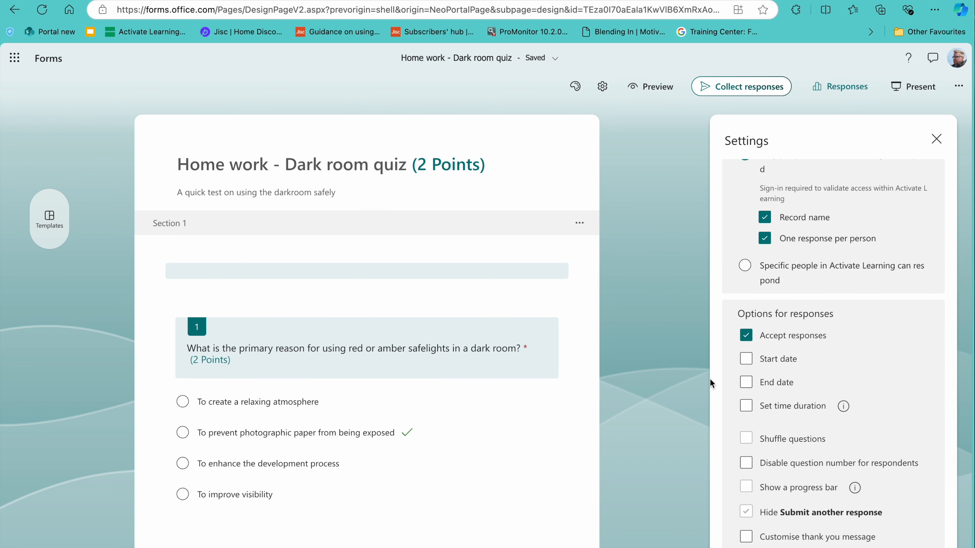
pyautogui.click(746, 359)
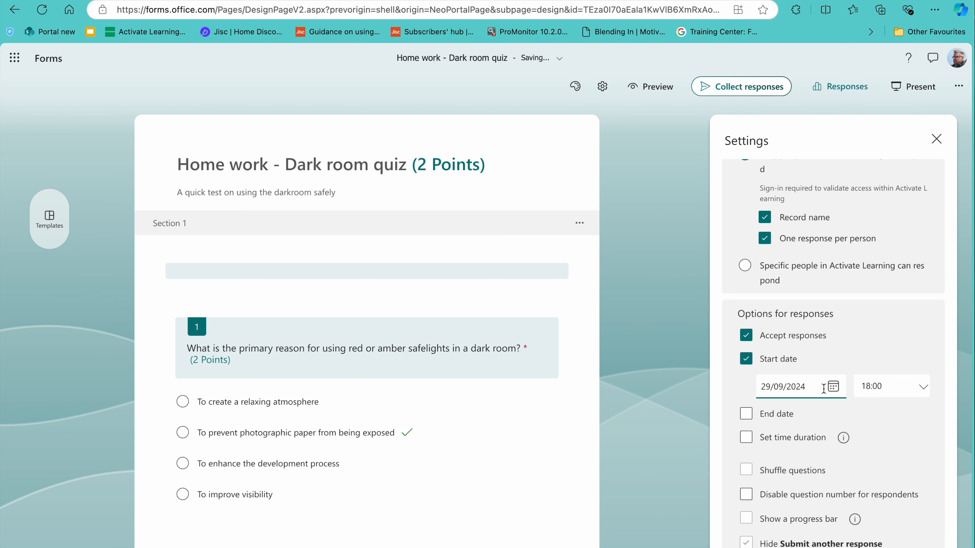
pyautogui.click(895, 387)
pyautogui.click(832, 387)
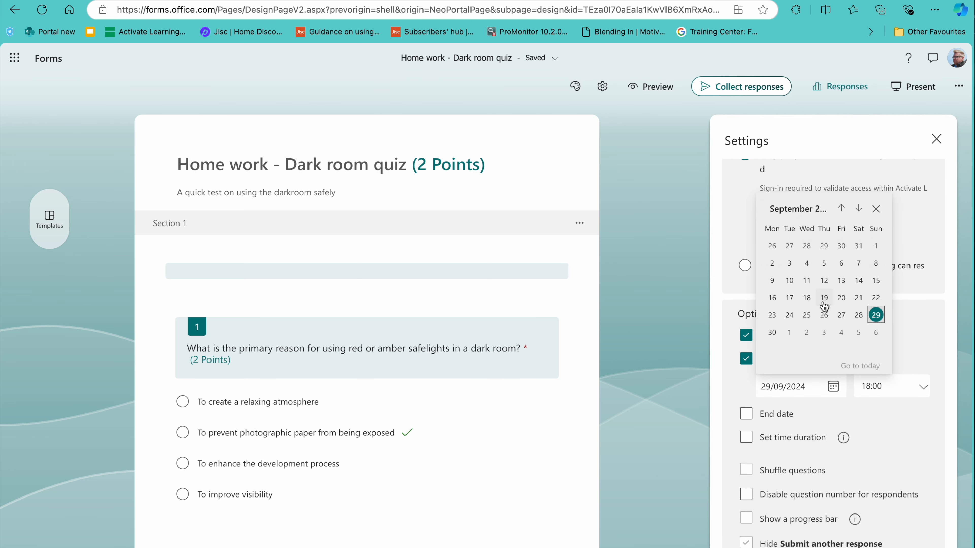
pyautogui.click(772, 333)
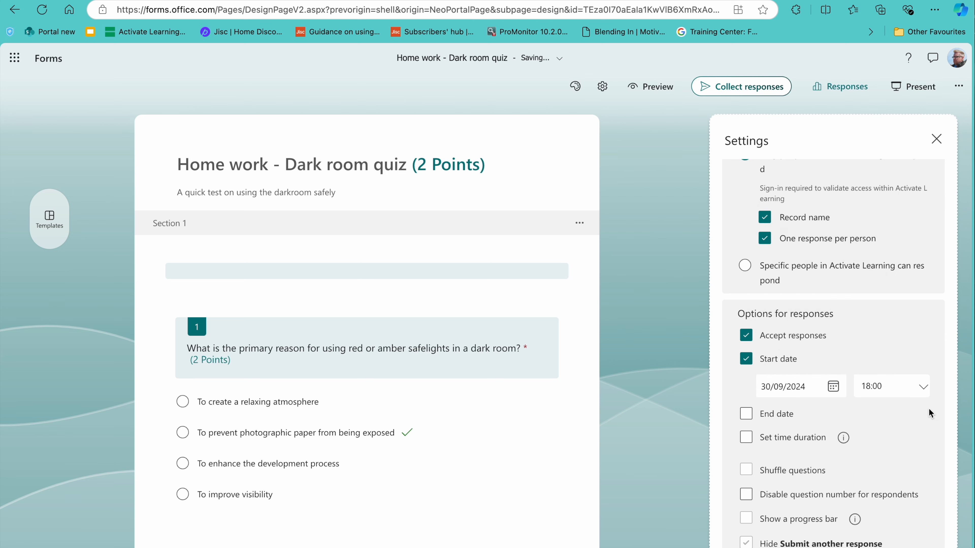
pyautogui.click(924, 388)
pyautogui.scroll(4, 895, 215)
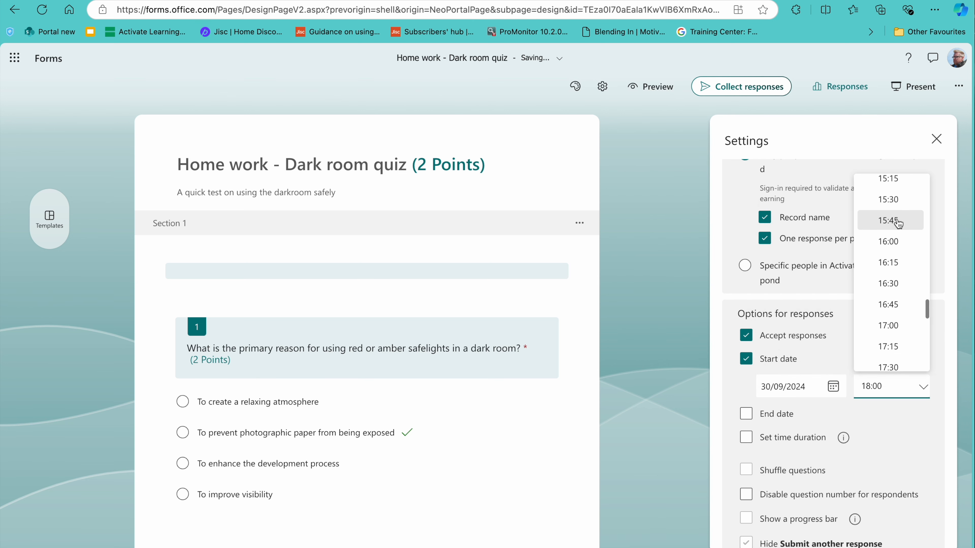
pyautogui.click(903, 284)
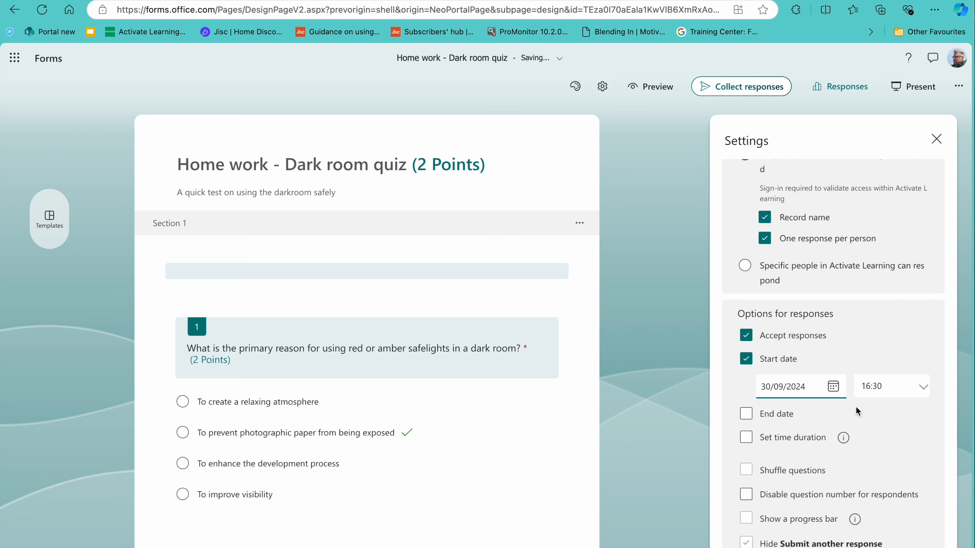
# Enable an end date for responses and set it to 07/10/2024 at 09:00
pyautogui.click(746, 414)
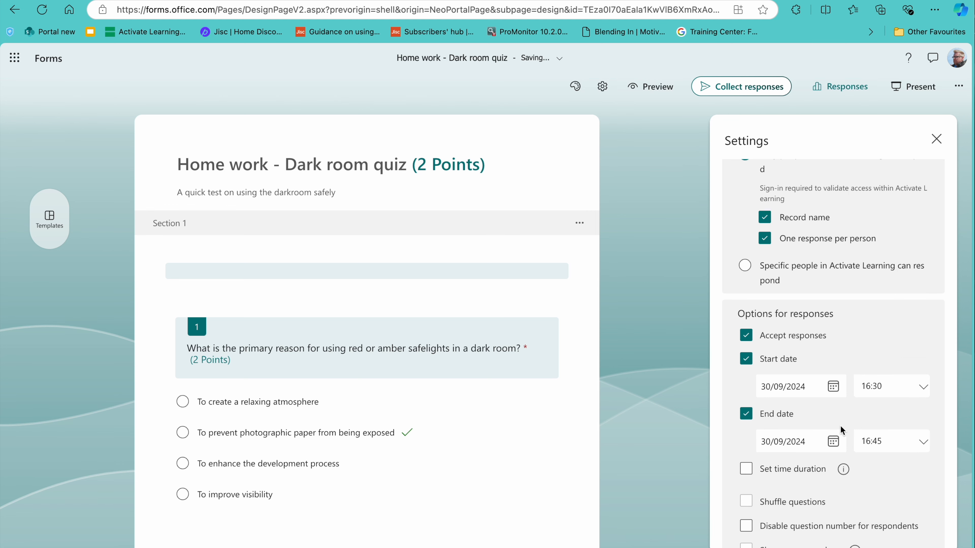
pyautogui.click(832, 442)
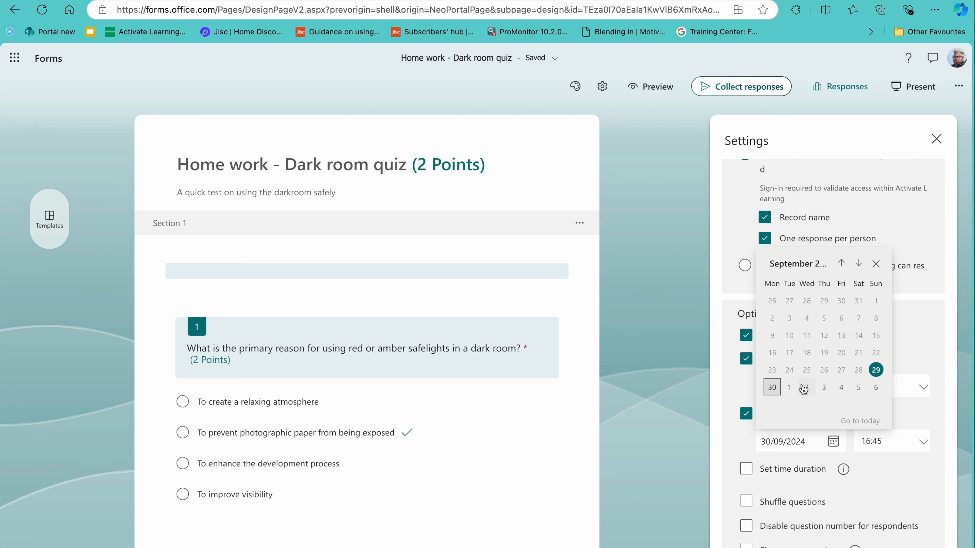
pyautogui.click(858, 264)
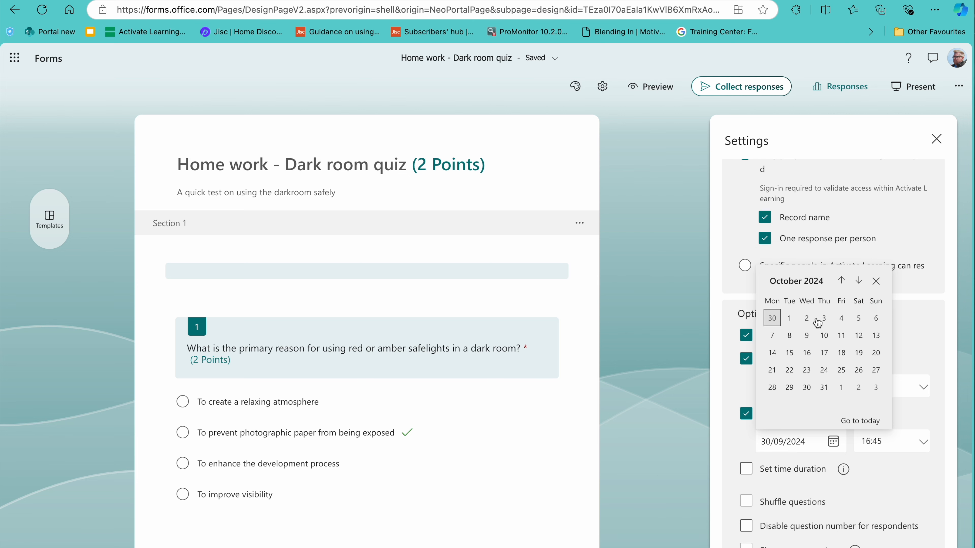
pyautogui.click(772, 335)
pyautogui.click(925, 446)
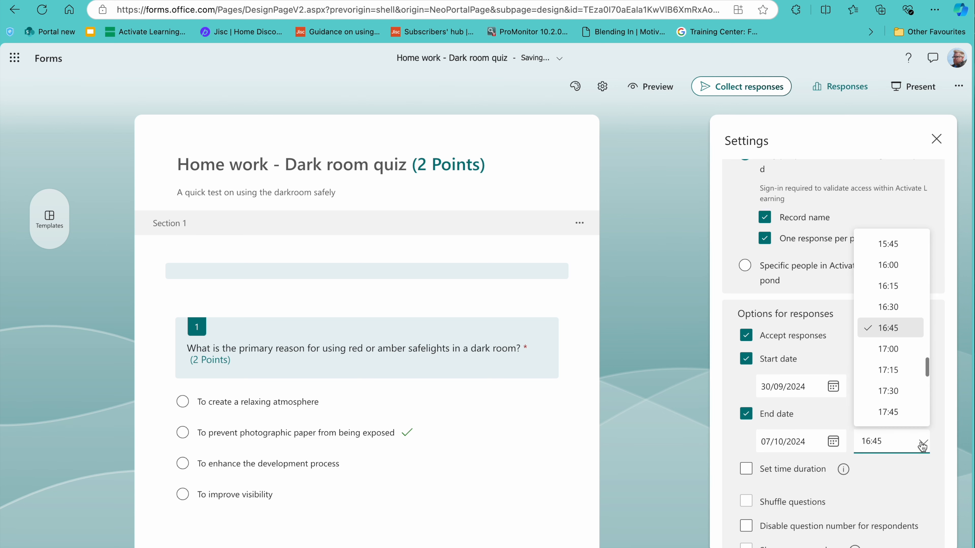
pyautogui.scroll(3, 910, 269)
pyautogui.scroll(12, 911, 313)
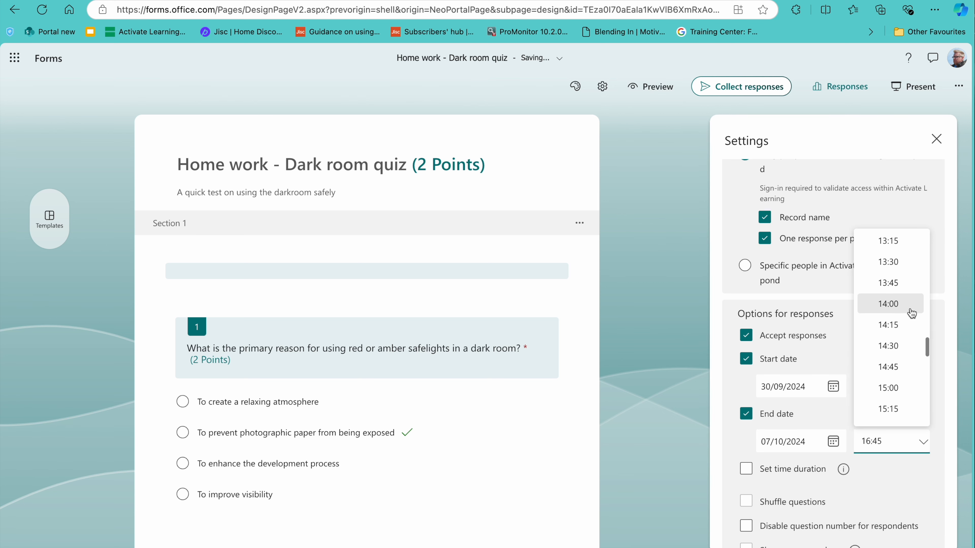
pyautogui.scroll(1, 911, 314)
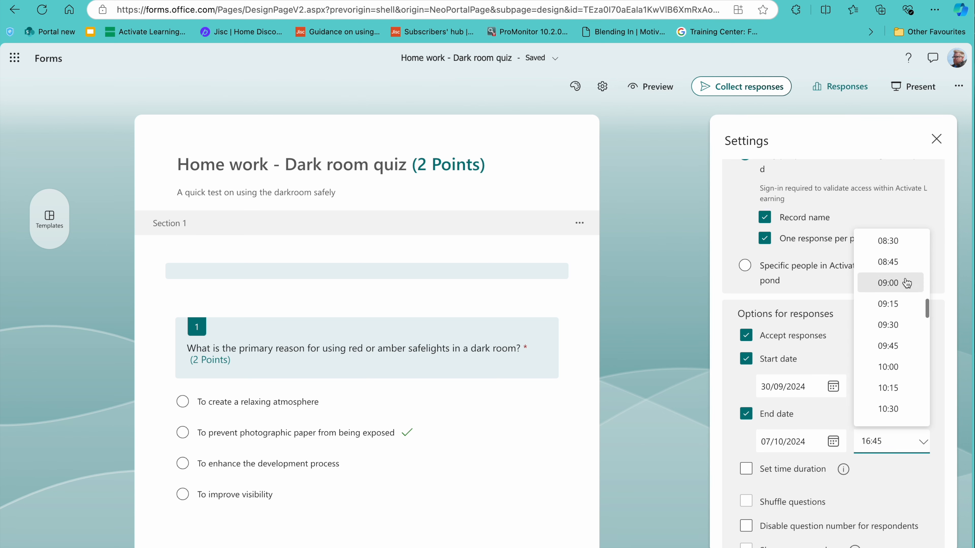
pyautogui.click(887, 284)
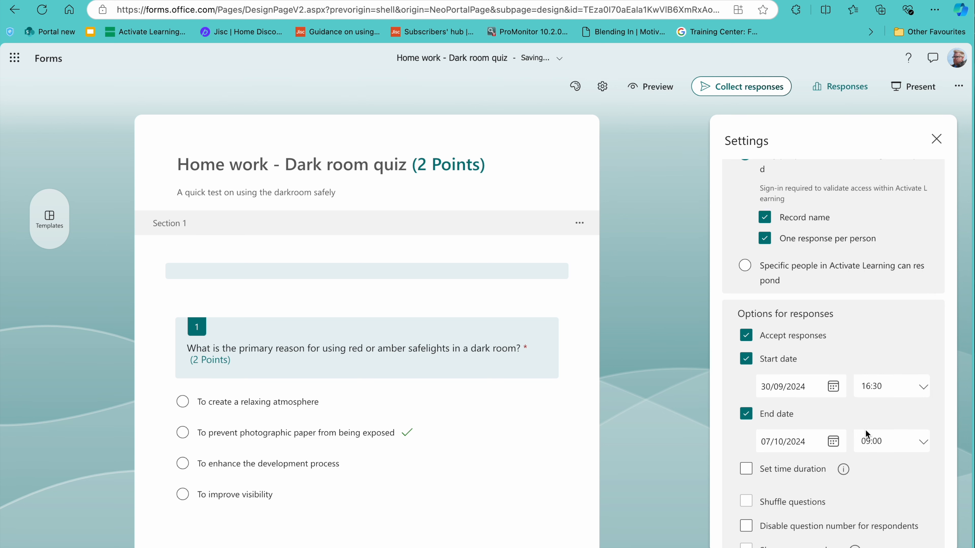
# Enable the quiz time limit and set its duration to 8 minutes
pyautogui.scroll(-2, 866, 473)
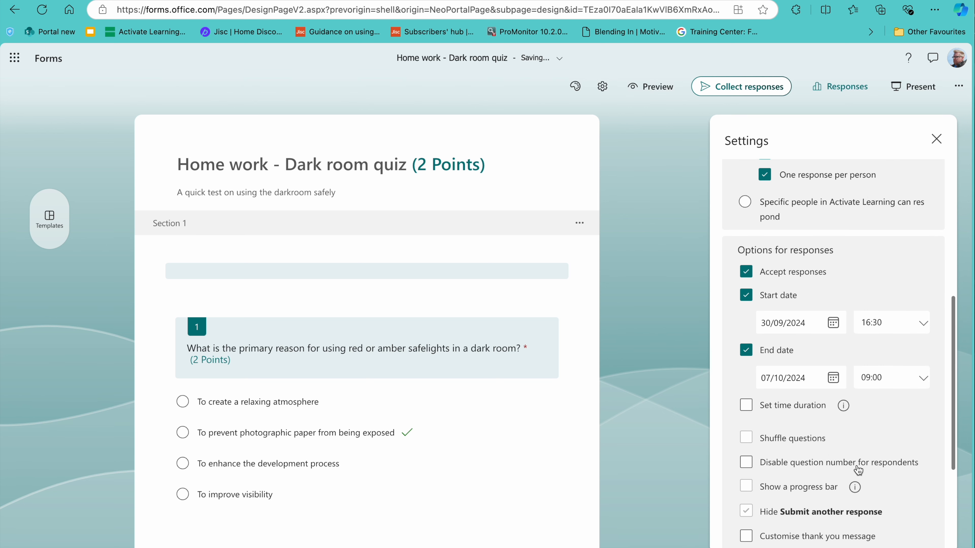
pyautogui.click(747, 405)
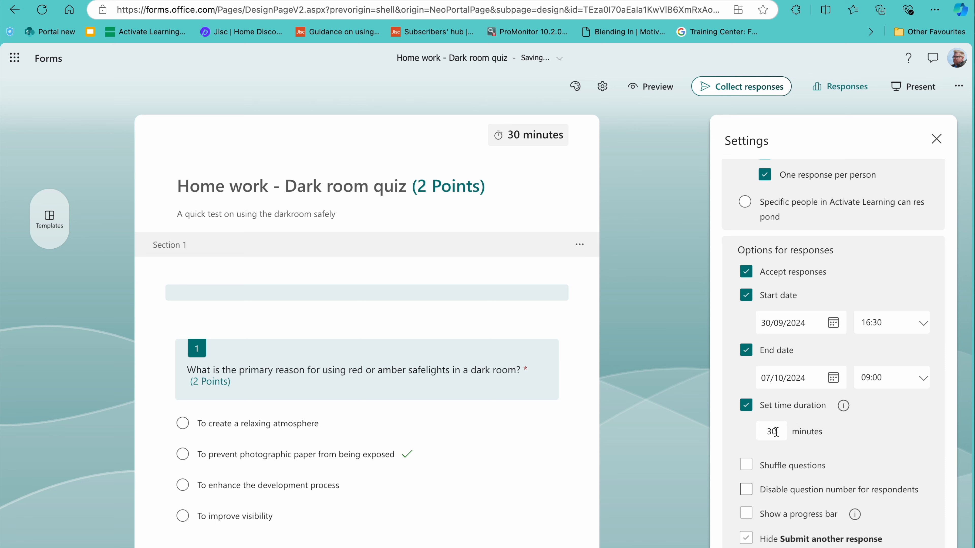
pyautogui.moveTo(778, 432); pyautogui.dragTo(763, 432)
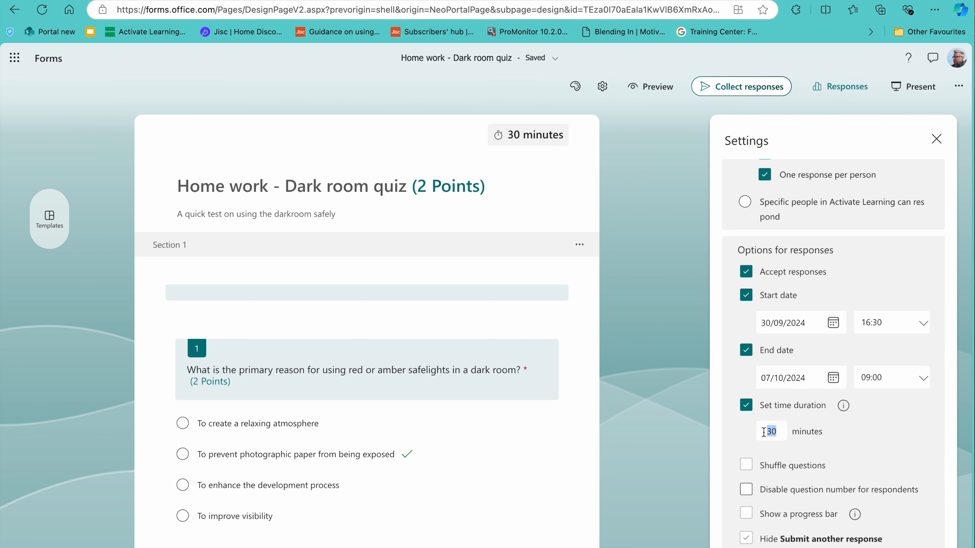
pyautogui.write('8')
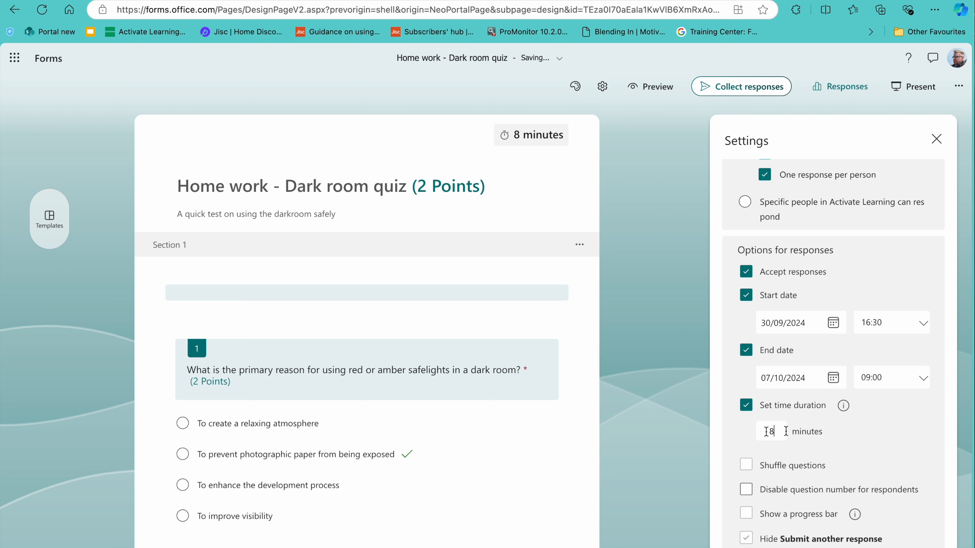
# Review the remaining response options, enable email notification of each response, and close the quiz settings
pyautogui.scroll(-3, 891, 463)
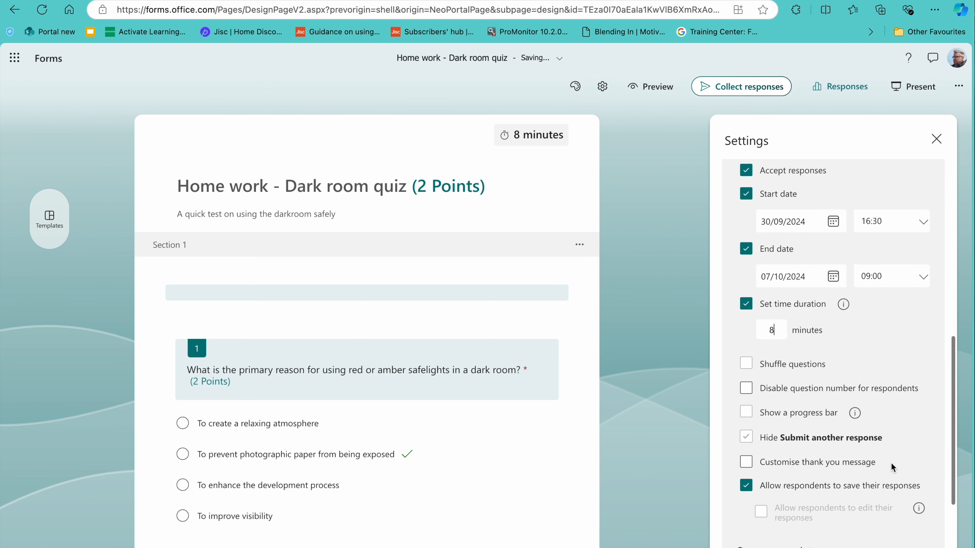
pyautogui.scroll(-2, 891, 463)
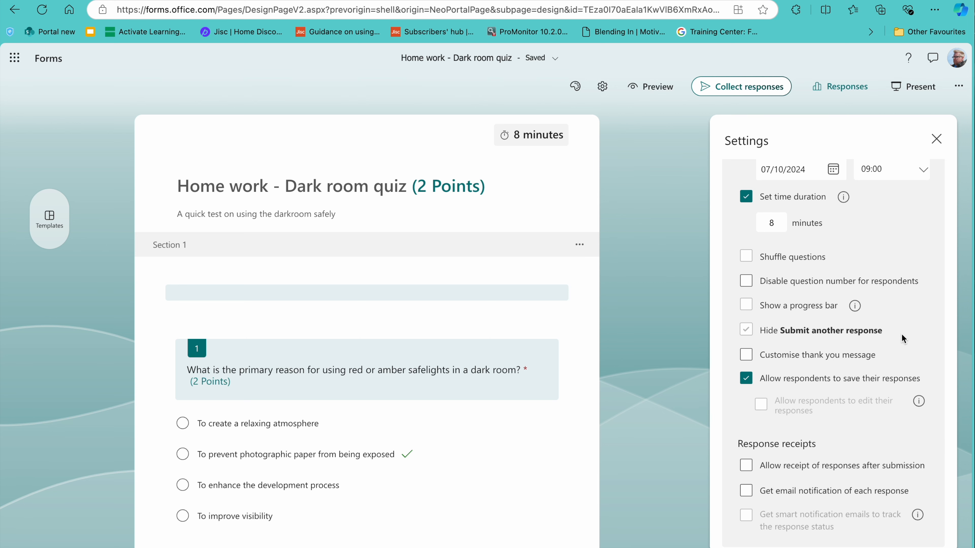
pyautogui.scroll(1, 900, 280)
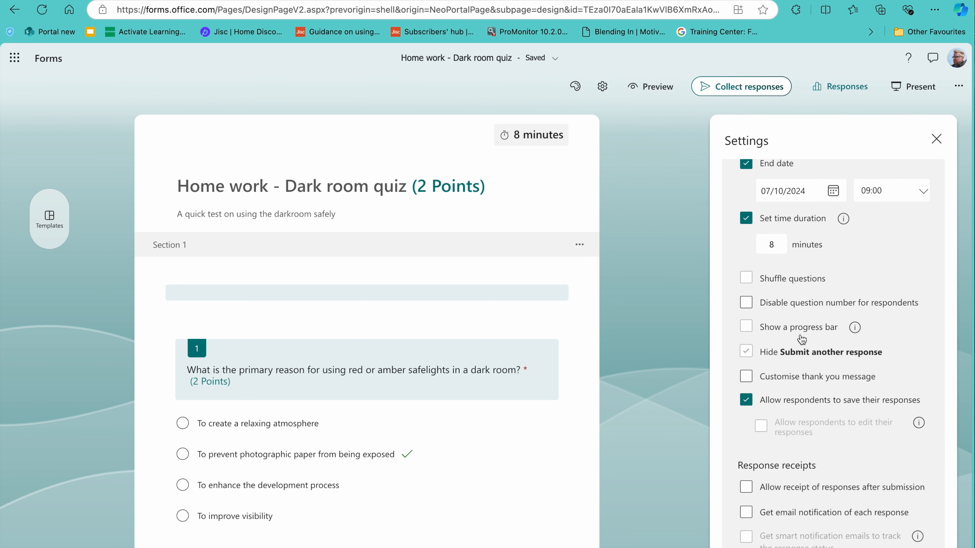
pyautogui.scroll(-1, 803, 374)
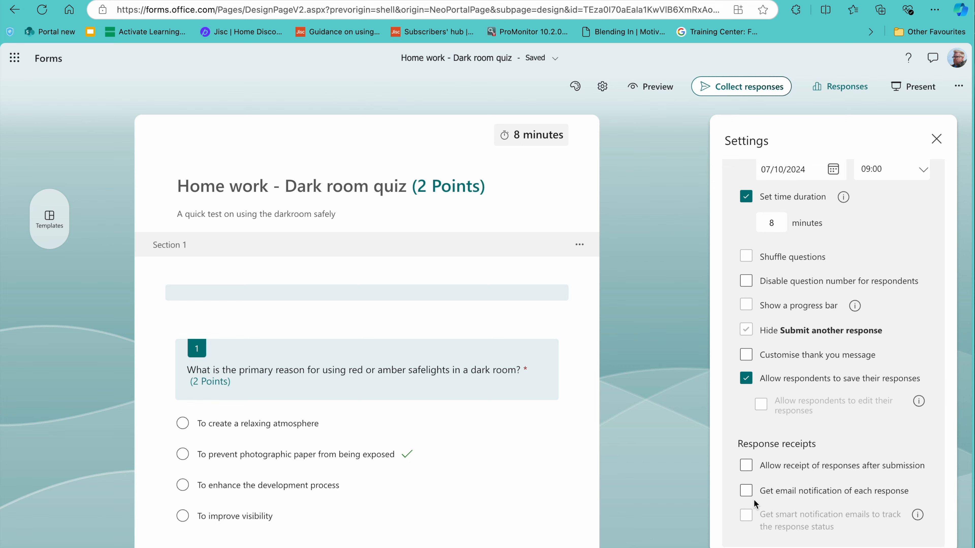
pyautogui.click(746, 490)
pyautogui.click(935, 139)
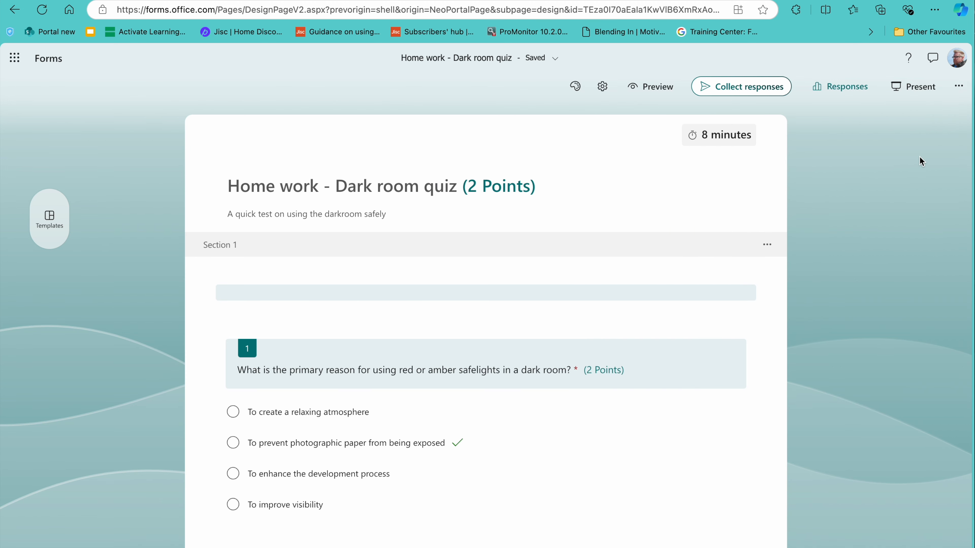
# Preview the whole quiz in the computer and mobile views, and return to the editor
pyautogui.click(658, 96)
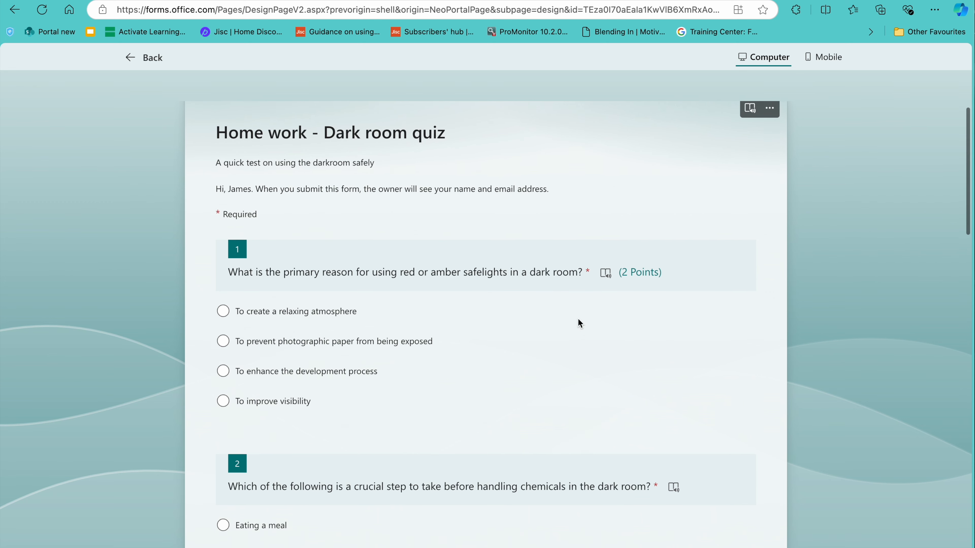
pyautogui.scroll(-5, 542, 328)
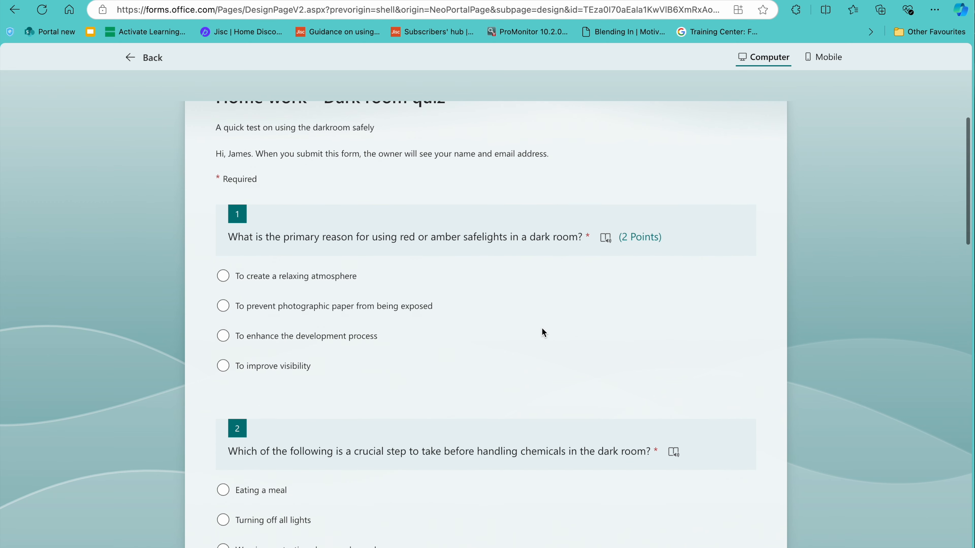
pyautogui.scroll(-15, 541, 328)
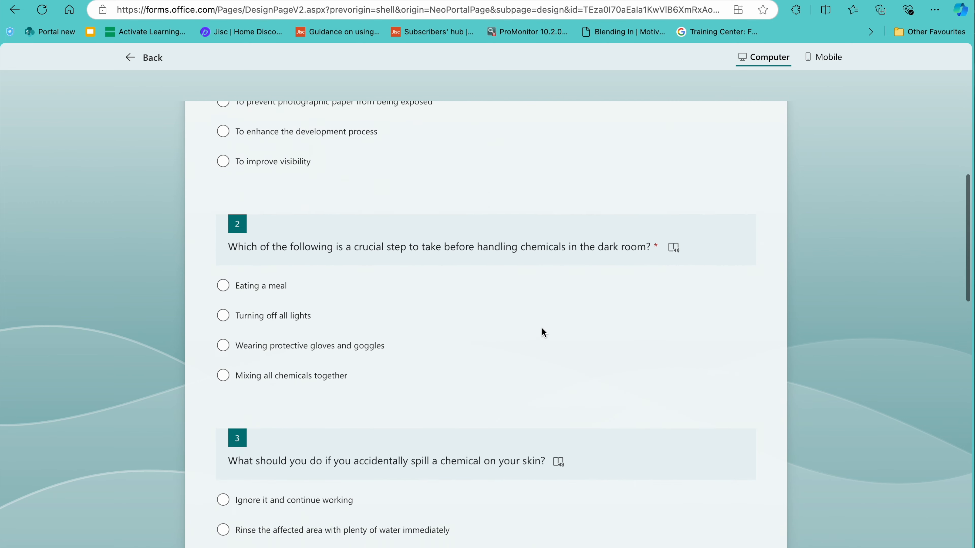
pyautogui.scroll(-12, 543, 328)
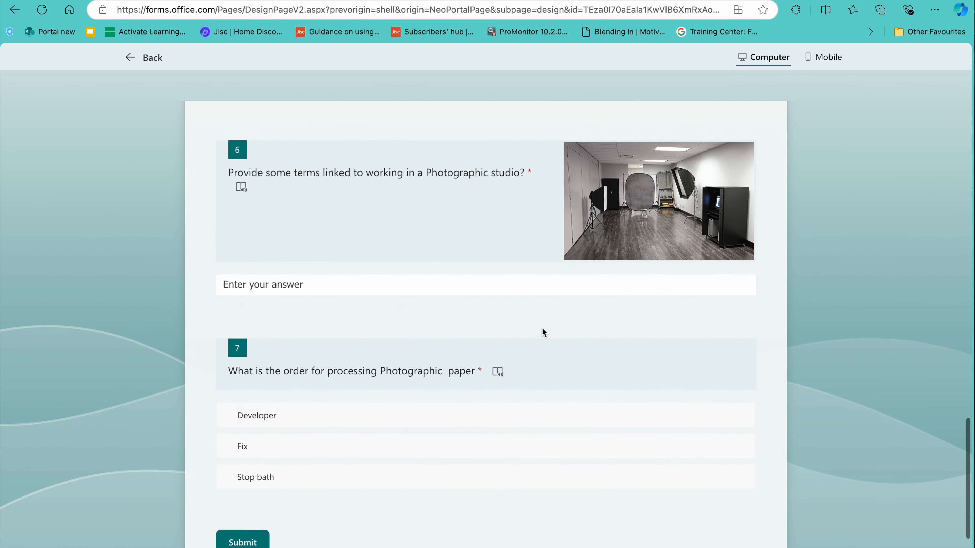
pyautogui.scroll(20, 544, 332)
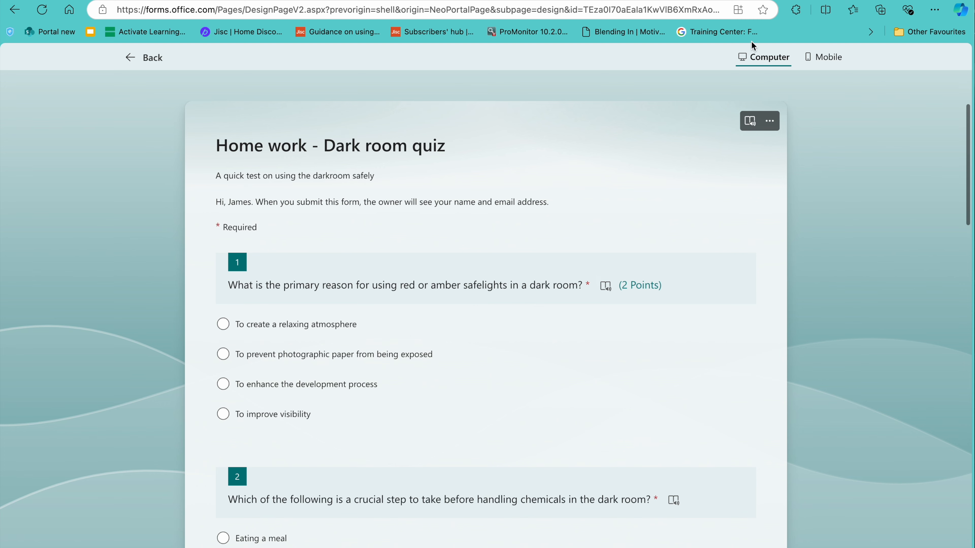
pyautogui.click(829, 58)
pyautogui.scroll(-1, 498, 115)
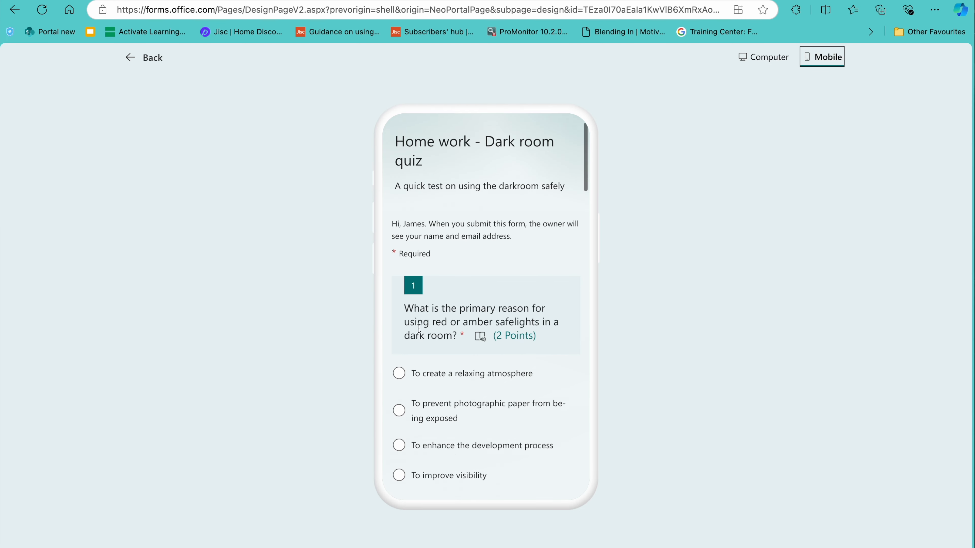
pyautogui.click(130, 58)
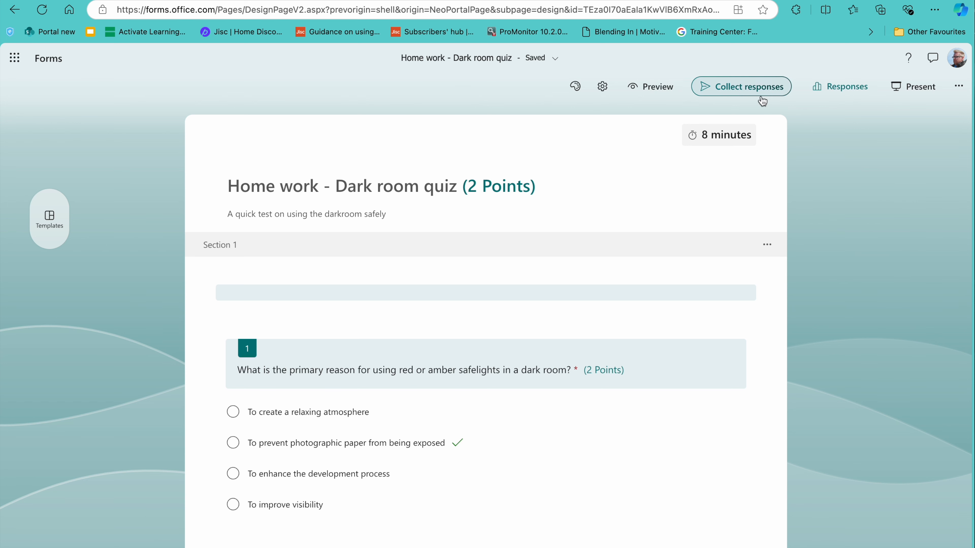
# Apply the cover layout with its title card on the right and the blue education-themed illustration background to the quiz
pyautogui.click(575, 87)
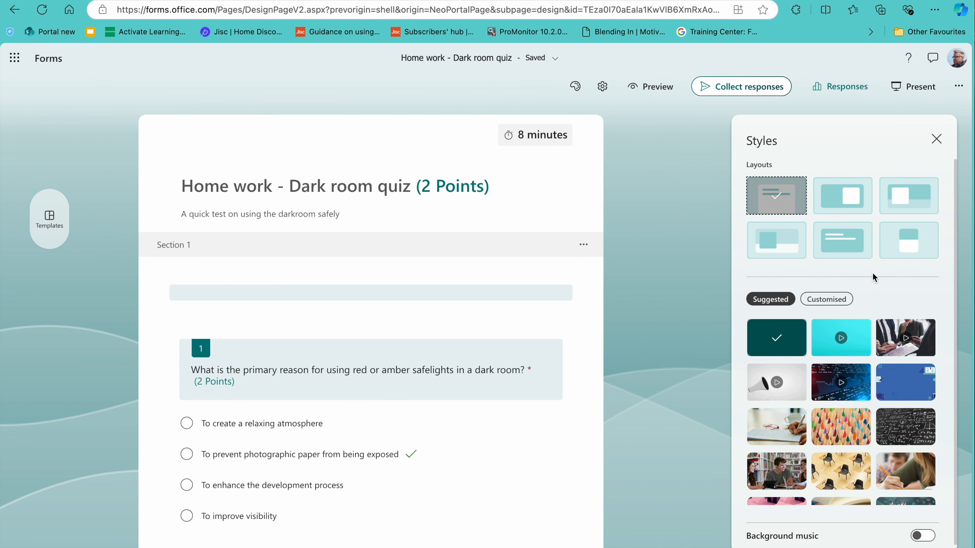
pyautogui.click(848, 205)
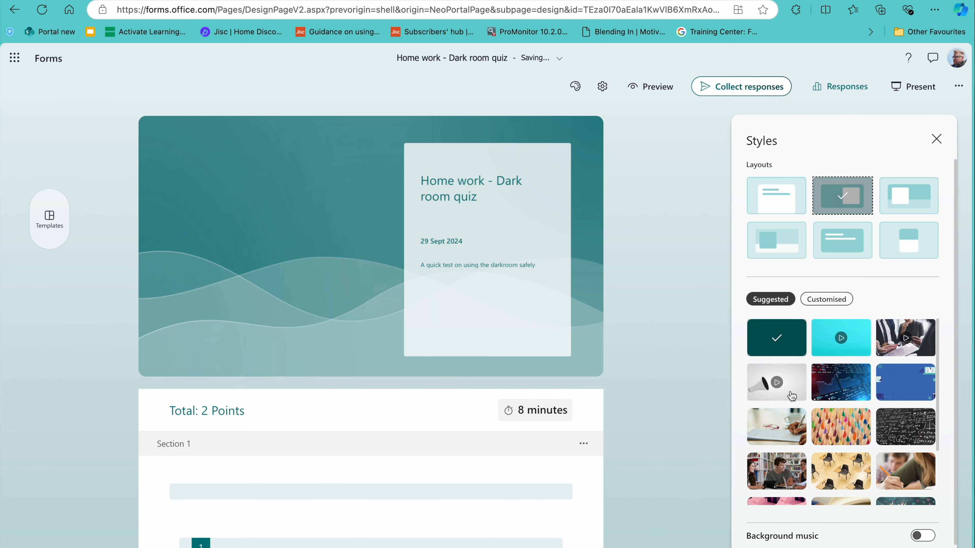
pyautogui.scroll(-2, 821, 401)
pyautogui.scroll(-3, 850, 408)
pyautogui.scroll(-2, 848, 404)
pyautogui.scroll(-3, 849, 408)
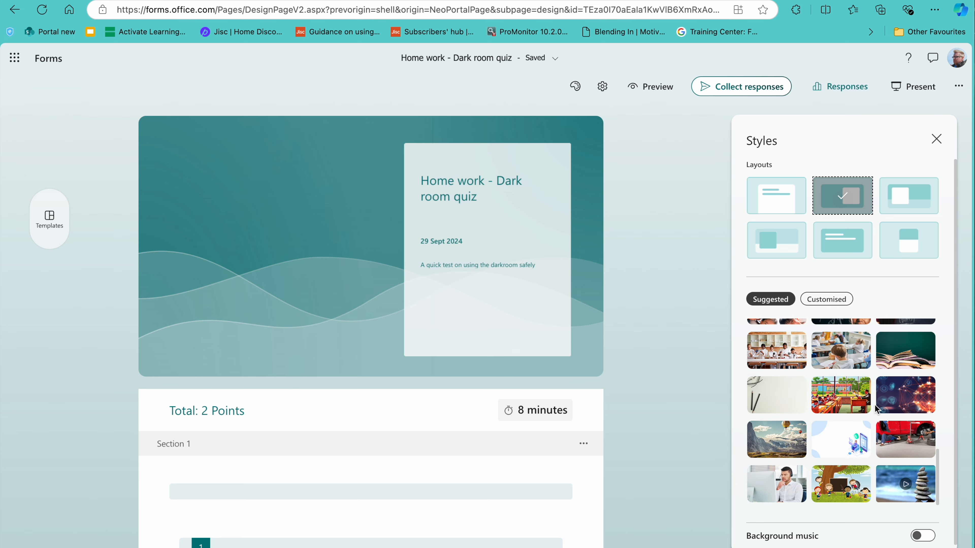
pyautogui.scroll(-1, 875, 410)
pyautogui.scroll(1, 874, 405)
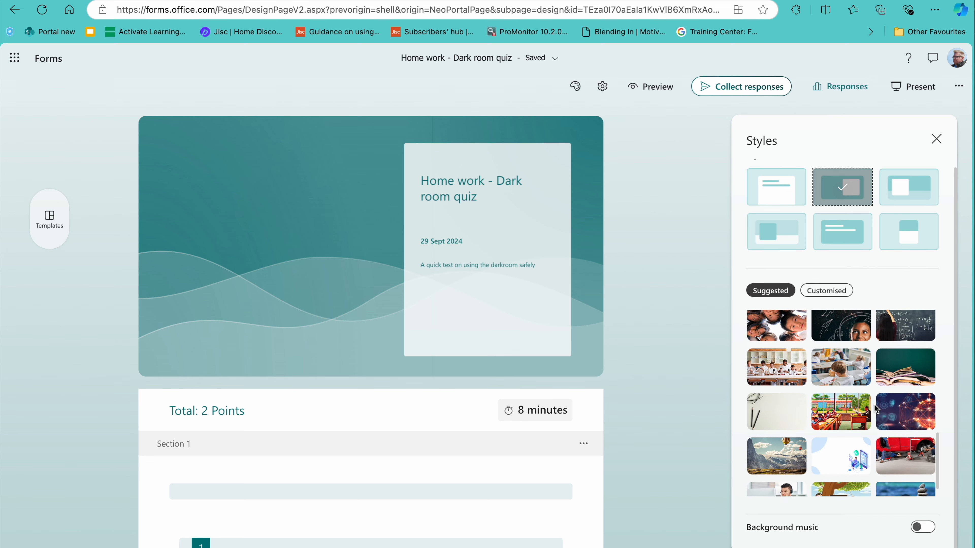
pyautogui.scroll(-1, 874, 404)
pyautogui.scroll(5, 855, 432)
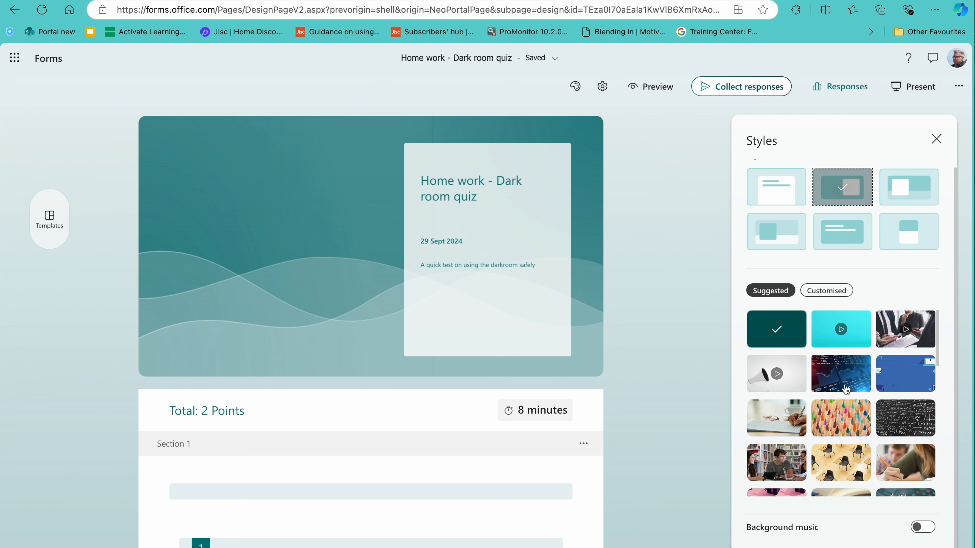
pyautogui.click(926, 379)
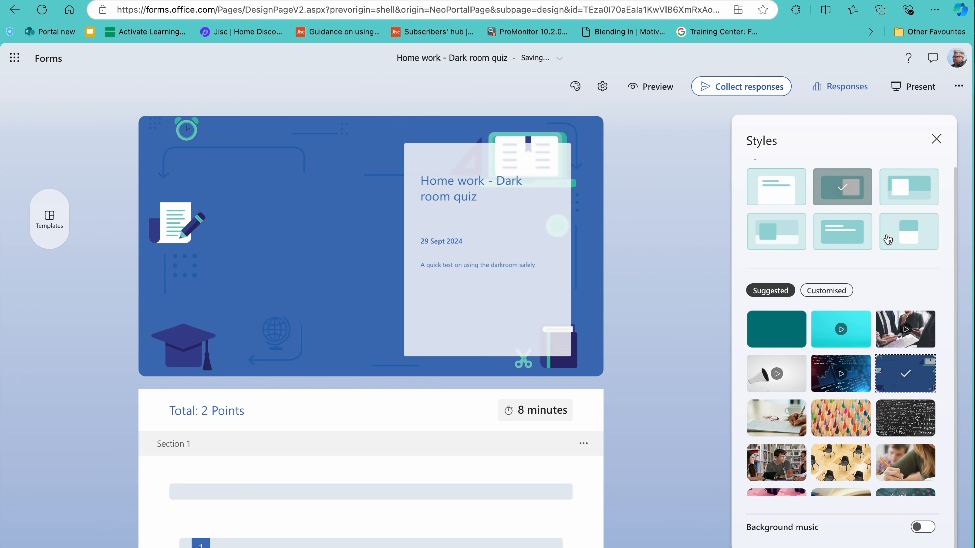
# Try the layout with a pale left-hand title card, settle on the one with a solid blue title block, and close the styles
pyautogui.click(905, 192)
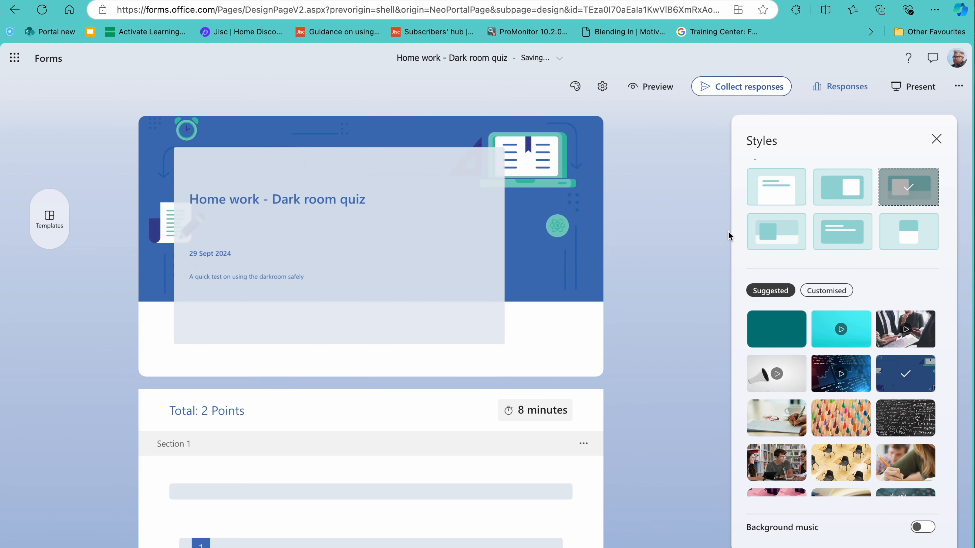
pyautogui.click(776, 244)
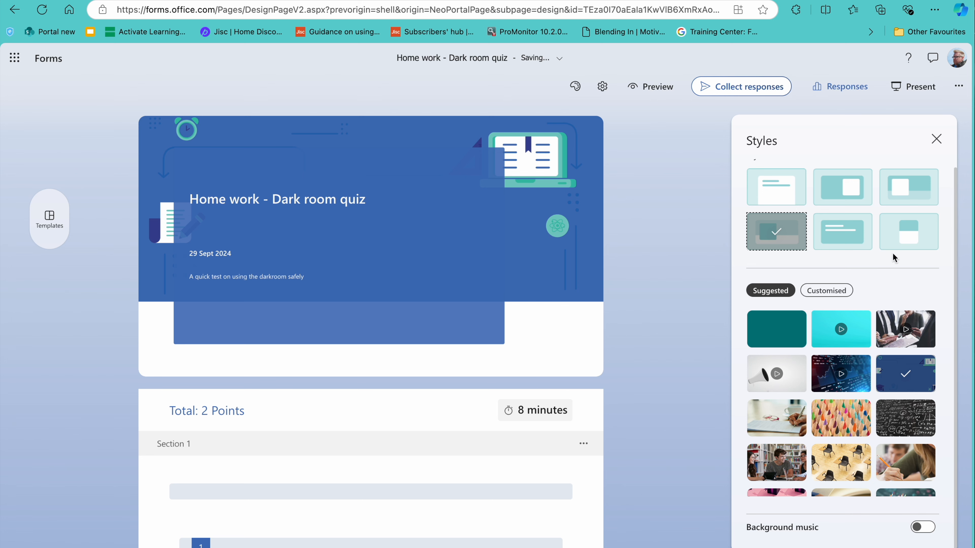
pyautogui.click(937, 140)
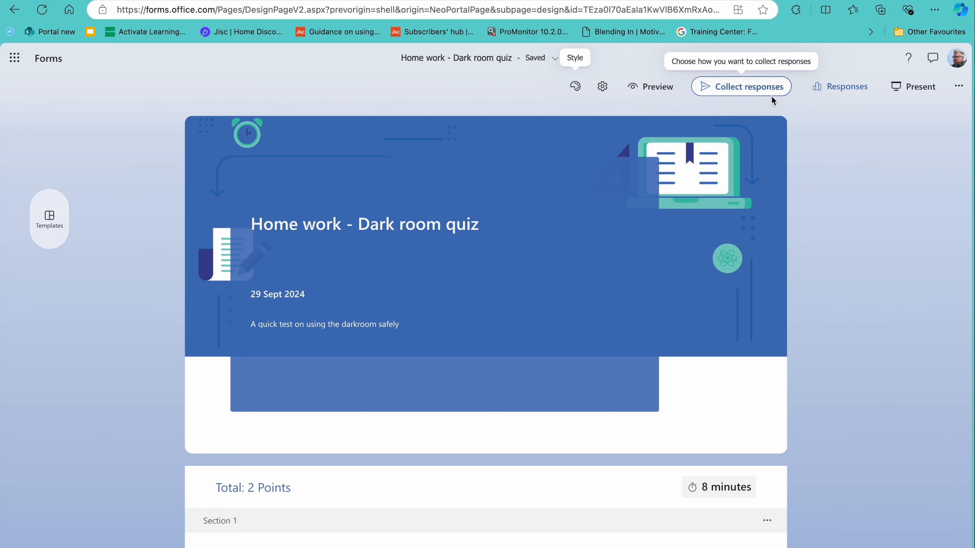
# Open the response-collection options, copy the quiz link, view the QR code, and close the dialog
pyautogui.click(758, 96)
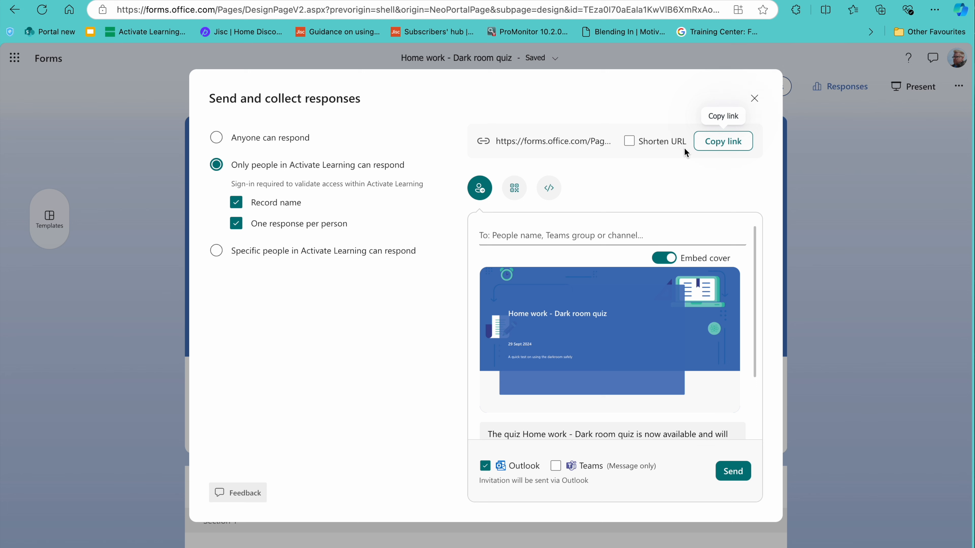
pyautogui.click(735, 149)
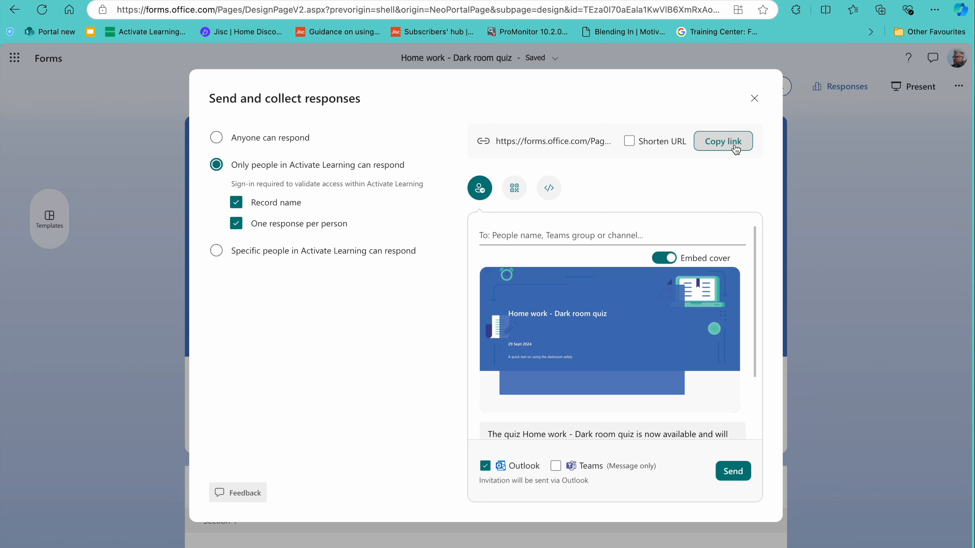
pyautogui.click(515, 190)
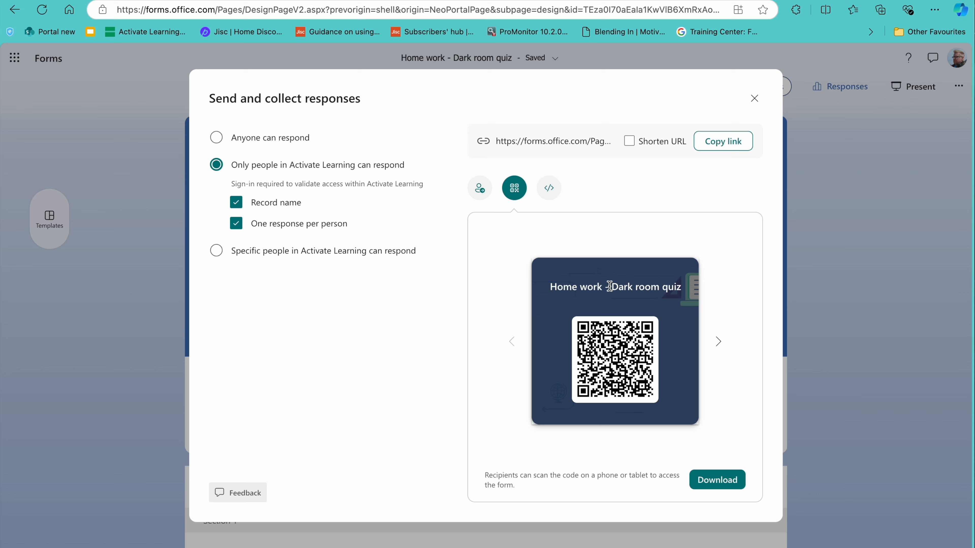
pyautogui.click(754, 98)
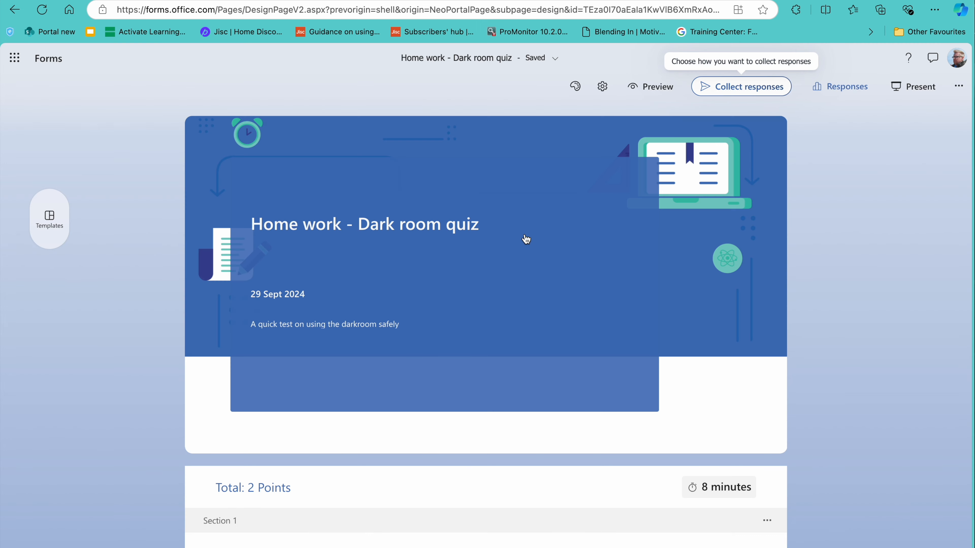